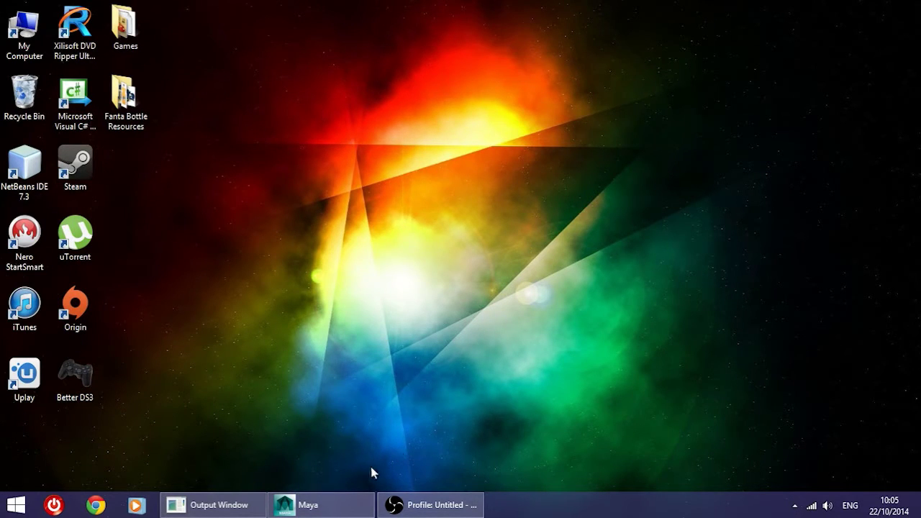
Create a new folder named "fanta bottle" on the desktop
{"action": "left_click", "coordinate": [316, 505]}
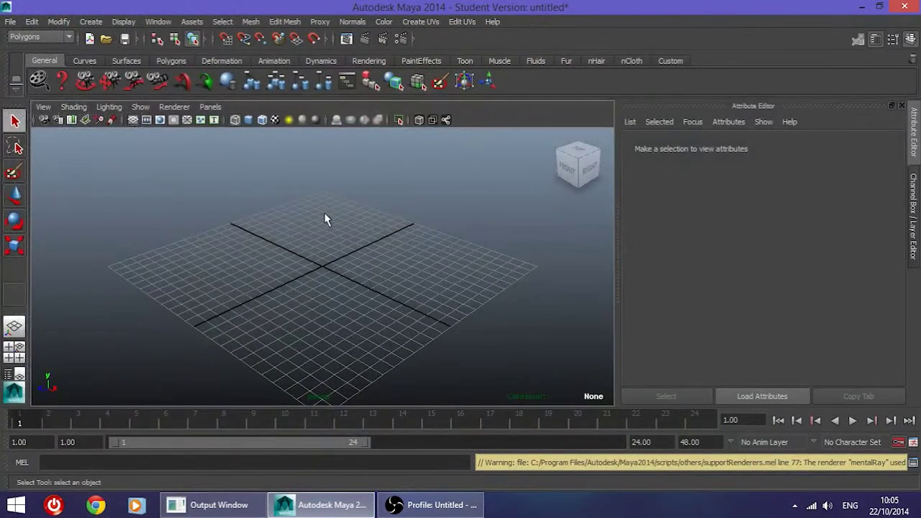
{"action": "left_click", "coordinate": [917, 507]}
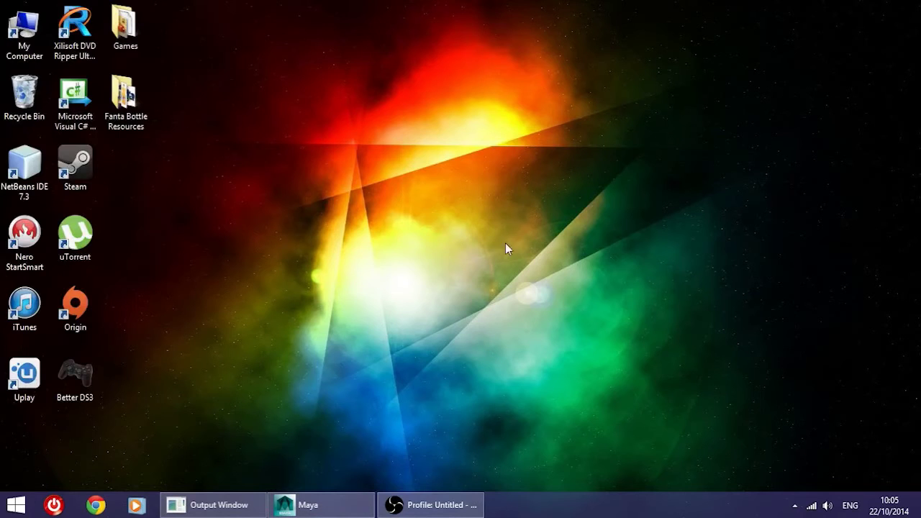
{"action": "right_click", "coordinate": [181, 215]}
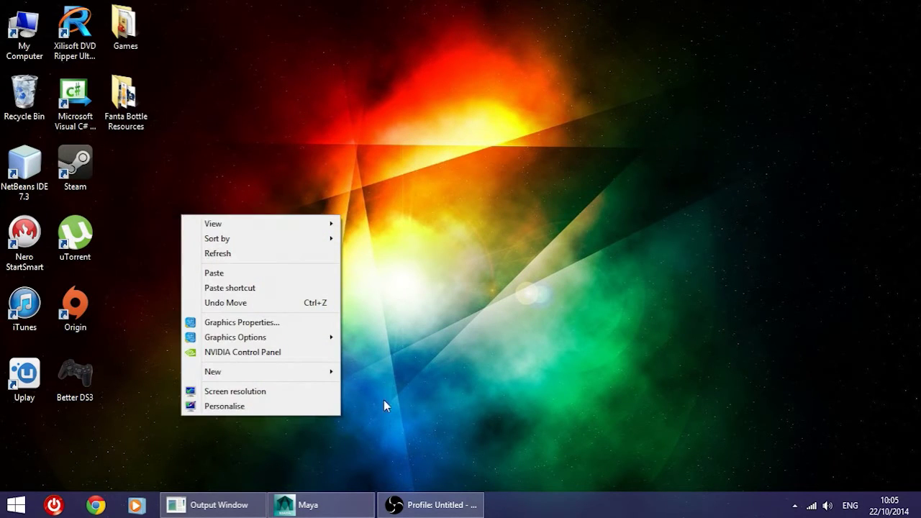
{"action": "mouse_move", "coordinate": [283, 372]}
{"action": "left_click", "coordinate": [388, 172]}
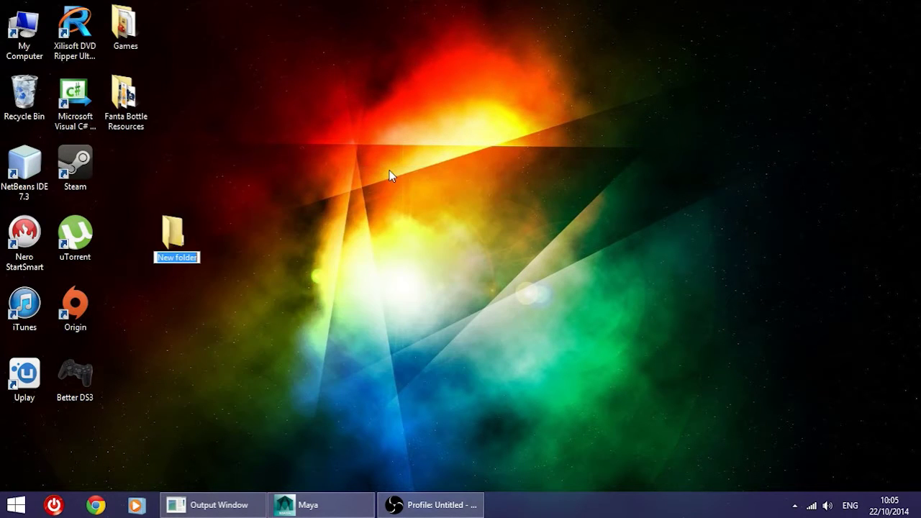
{"action": "type", "text": "fanta bi"}
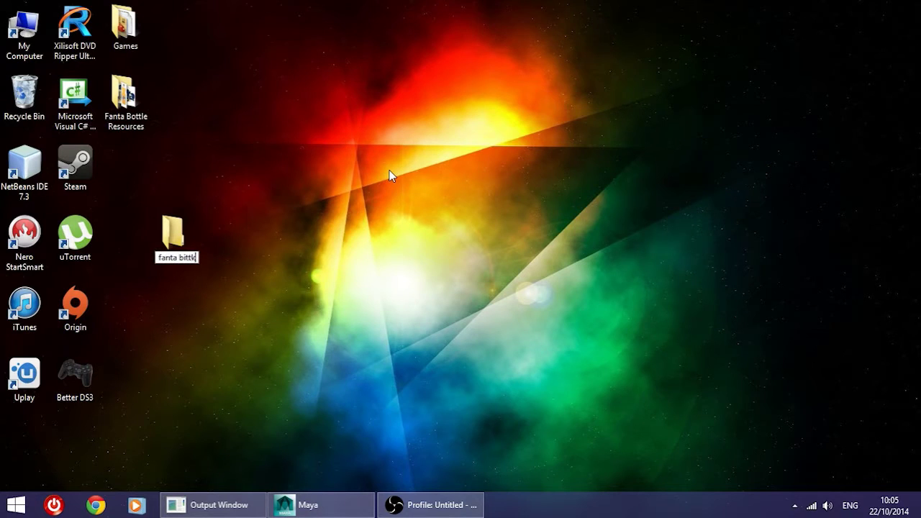
{"action": "key", "text": "BackSpace"}
{"action": "type", "text": "ottle"}
{"action": "key", "text": "Return"}
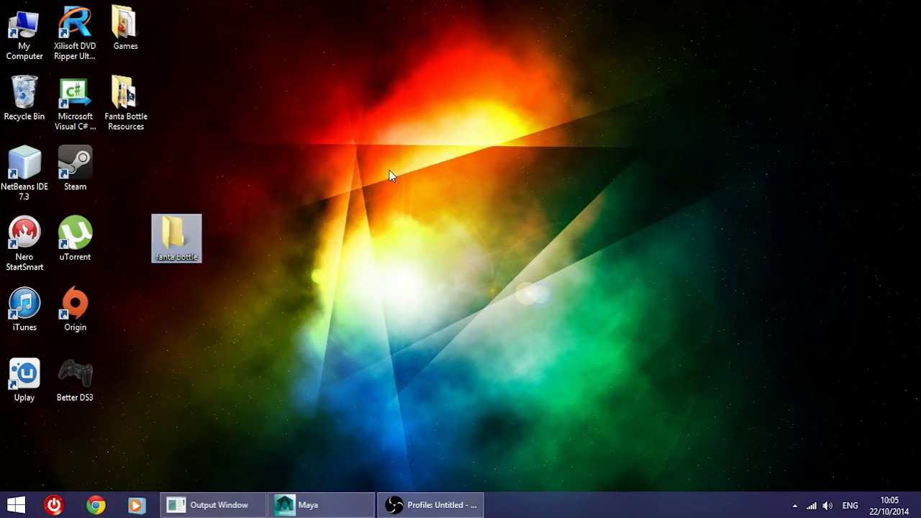
Switch to Maya and start a new project named "fanta bottle model" in the Project Window
{"action": "left_click", "coordinate": [356, 511]}
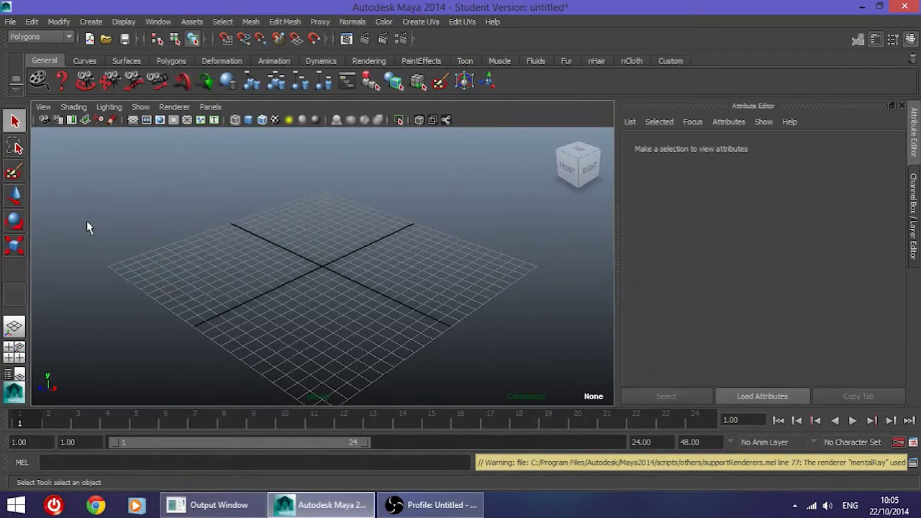
{"action": "left_click_drag", "start_coordinate": [228, 260], "coordinate": [226, 255], "text": "alt"}
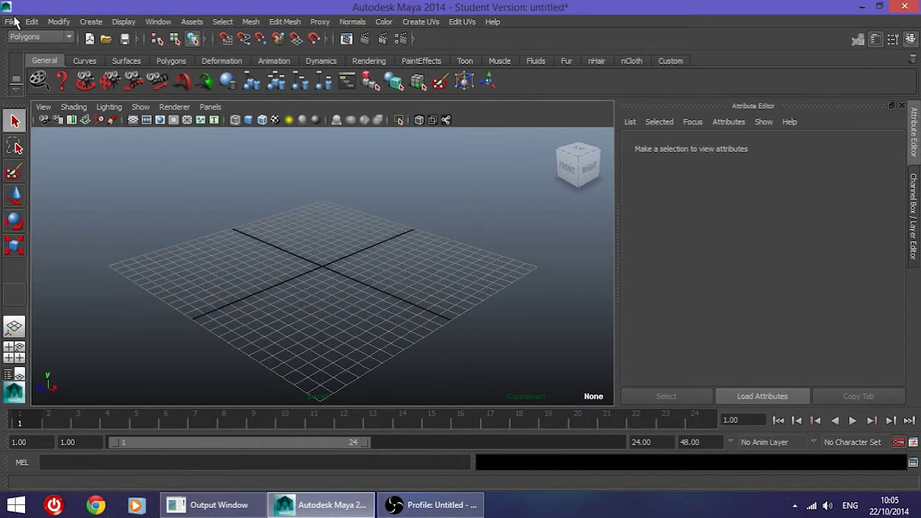
{"action": "left_click", "coordinate": [12, 22]}
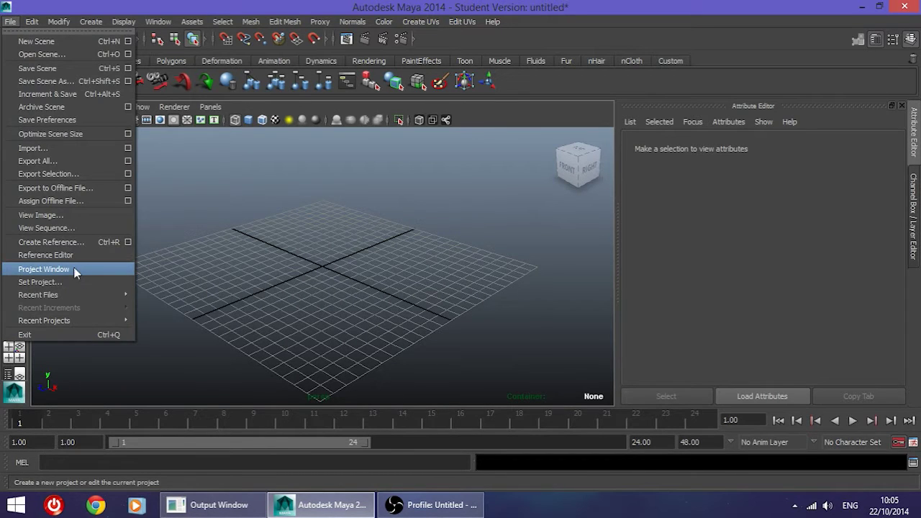
{"action": "left_click", "coordinate": [45, 269]}
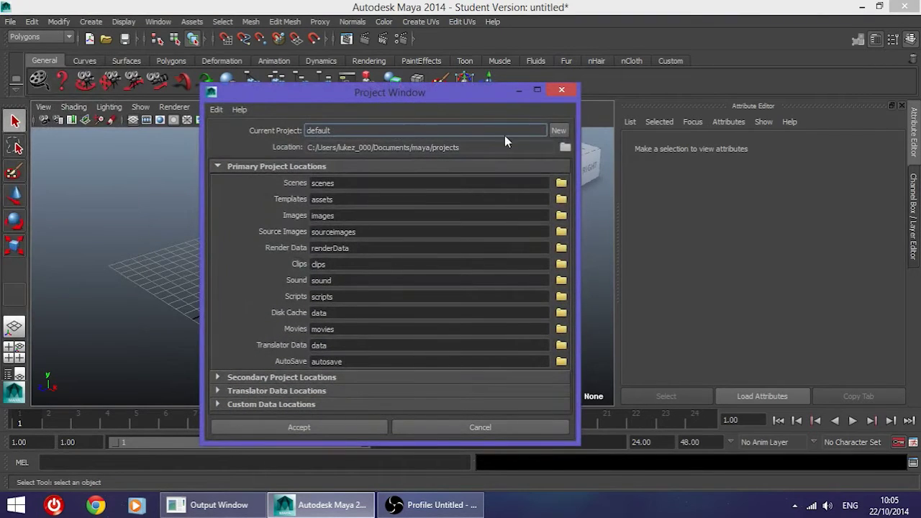
{"action": "left_click", "coordinate": [560, 132]}
{"action": "left_click_drag", "start_coordinate": [439, 130], "coordinate": [197, 122]}
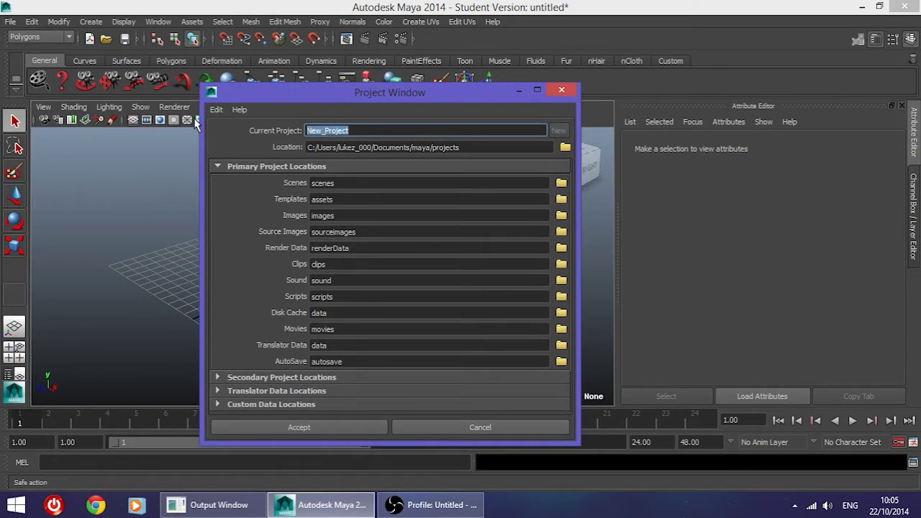
{"action": "type", "text": "fanta bottle model"}
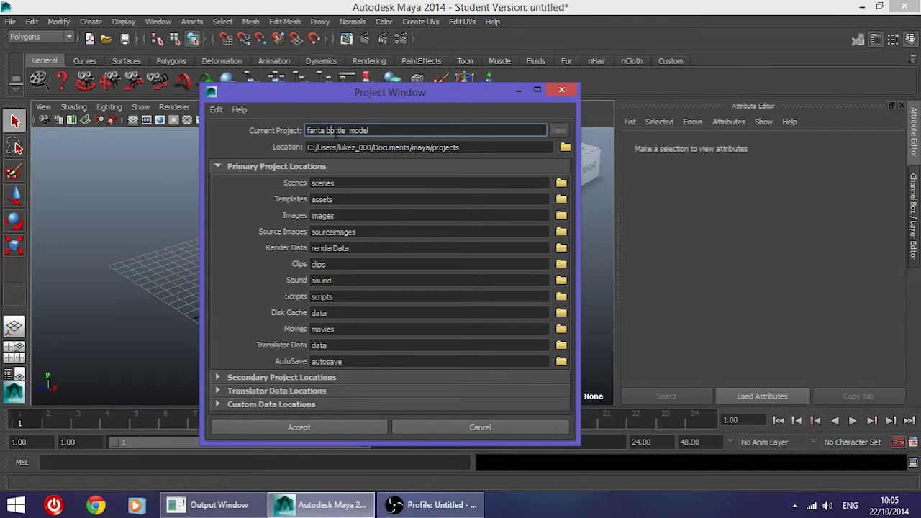
Set the new project's location to the desktop folder "fanta bottle" and accept the project settings
{"action": "left_click", "coordinate": [565, 148]}
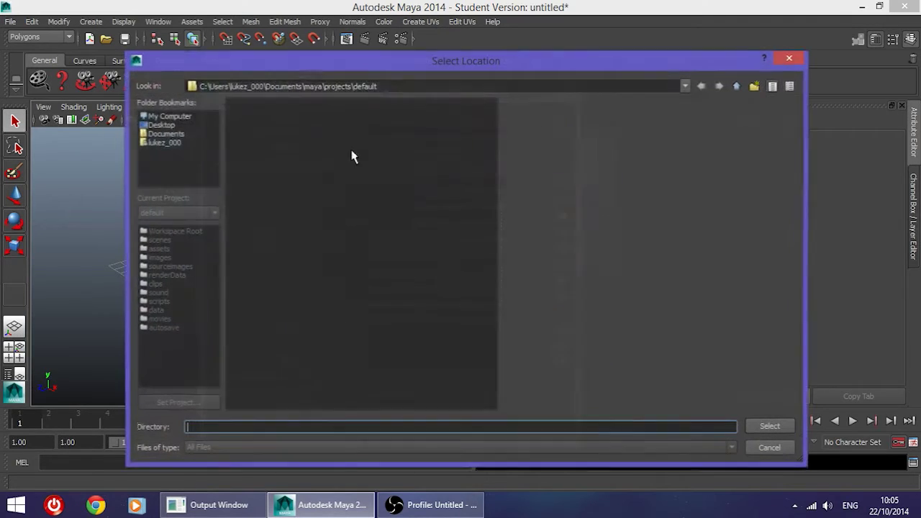
{"action": "left_click", "coordinate": [161, 126]}
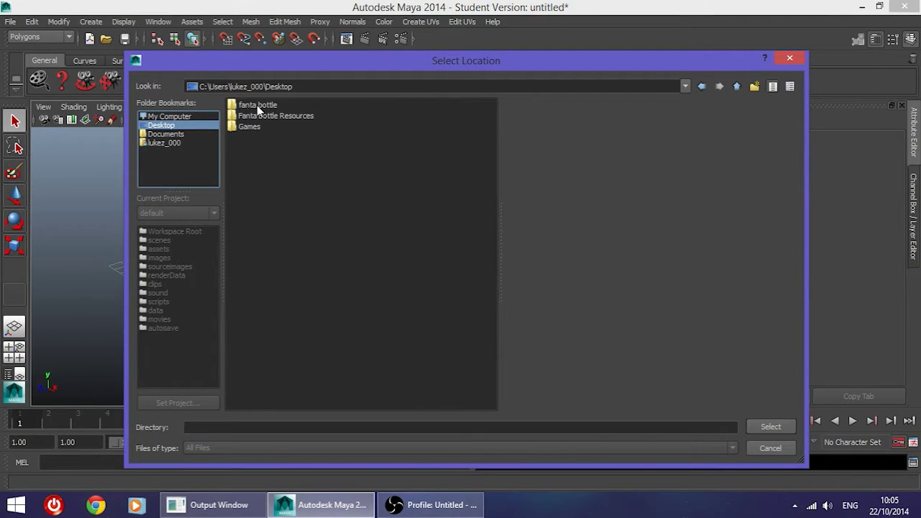
{"action": "left_click", "coordinate": [259, 105]}
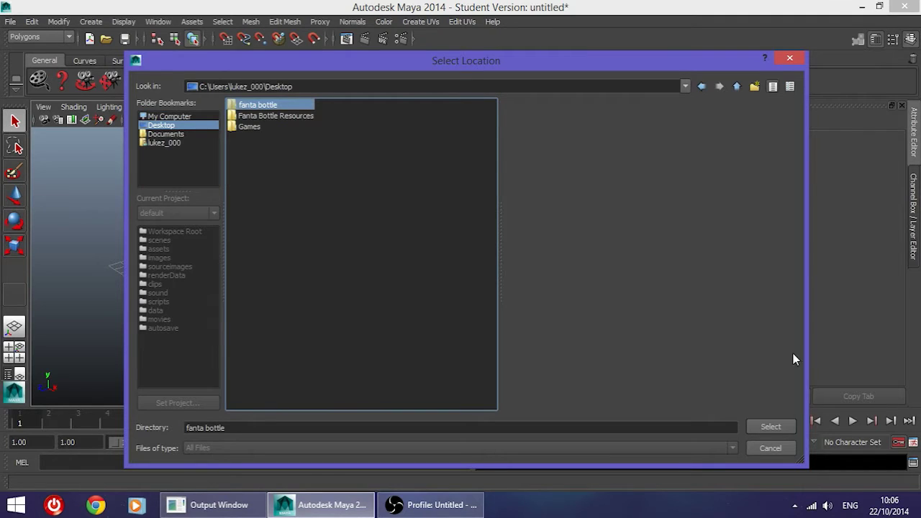
{"action": "left_click", "coordinate": [770, 427]}
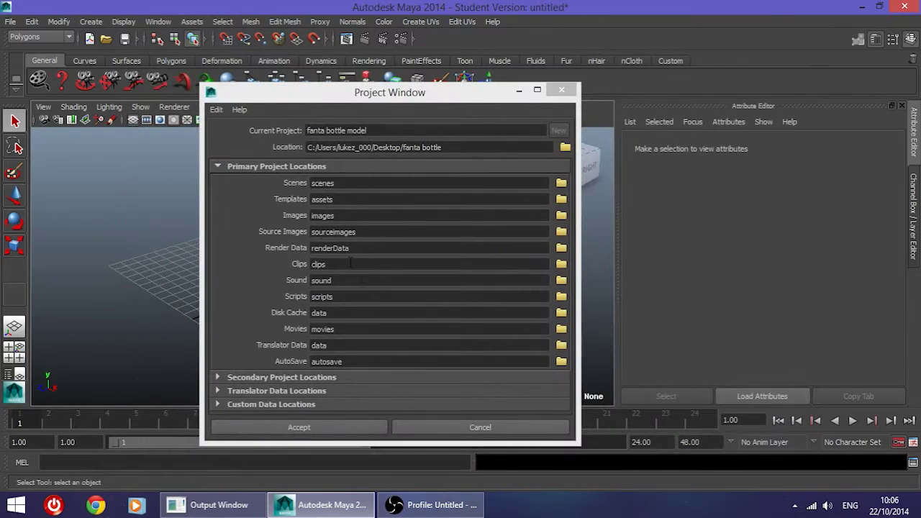
{"action": "left_click", "coordinate": [322, 430]}
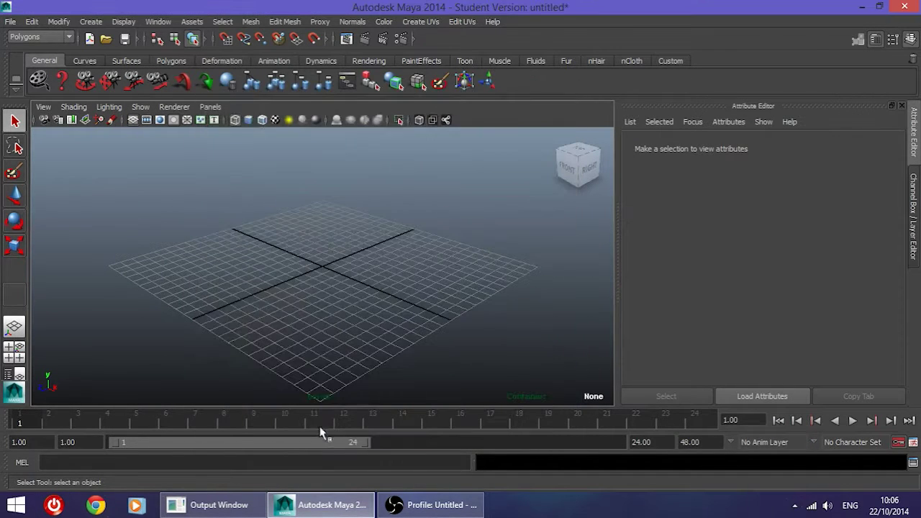
Inspect the folders generated inside "fanta bottle model" within the desktop's "fanta bottle" folder
{"action": "key", "text": "super+d"}
{"action": "double_click", "coordinate": [173, 237]}
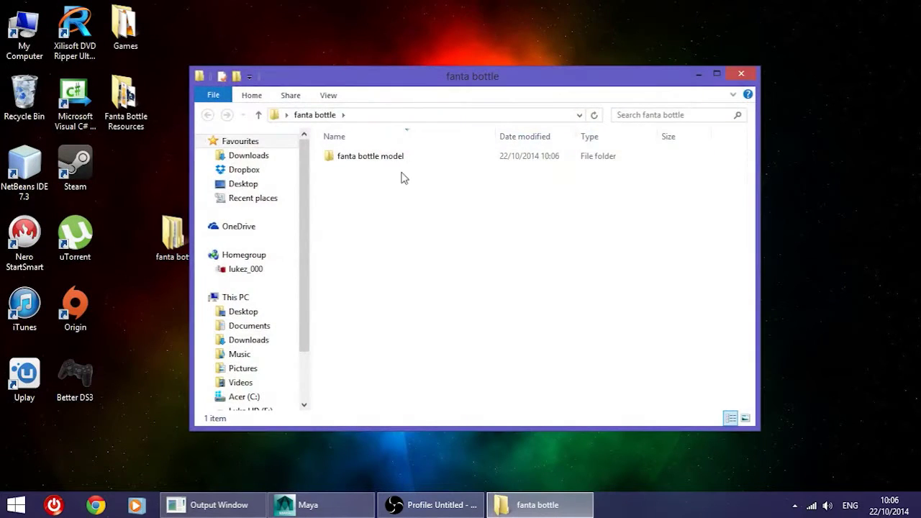
{"action": "left_click", "coordinate": [380, 158]}
{"action": "double_click", "coordinate": [380, 158]}
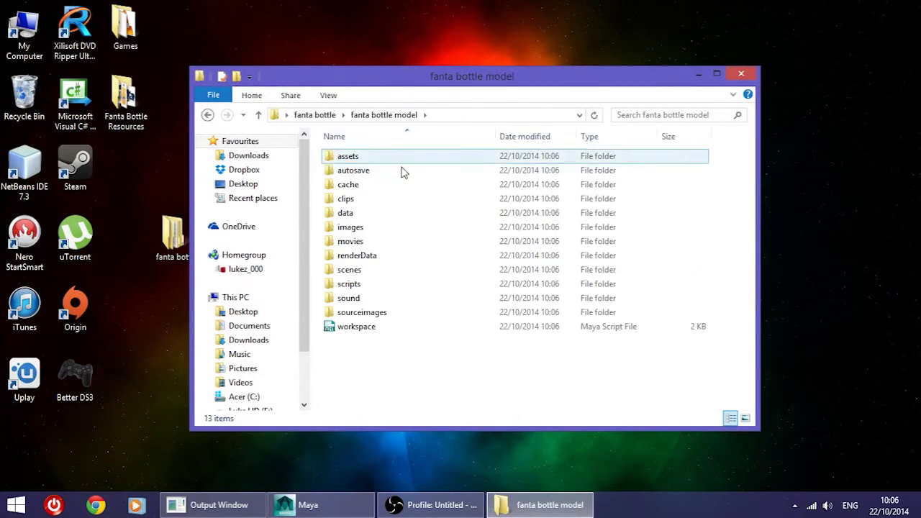
{"action": "left_click", "coordinate": [207, 115]}
{"action": "double_click", "coordinate": [367, 158]}
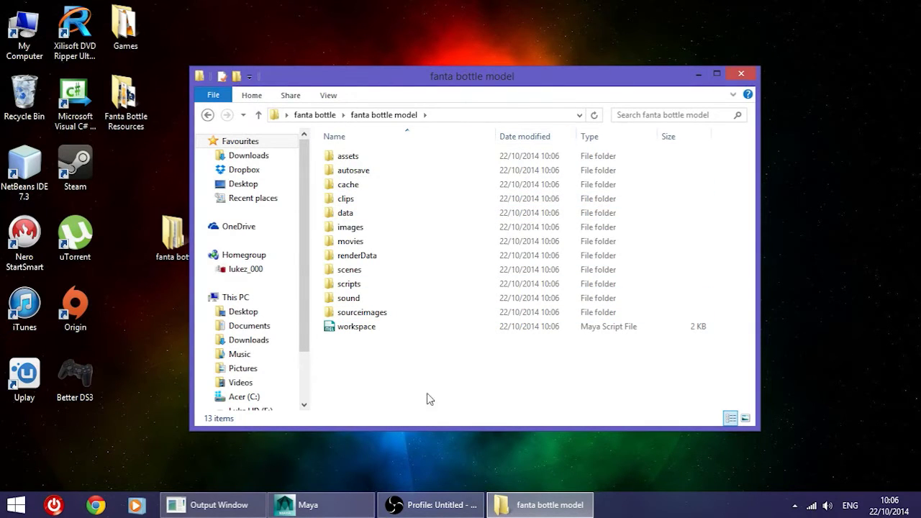
Return to Maya and set "fanta bottle model" as the current project
{"action": "left_click", "coordinate": [308, 504]}
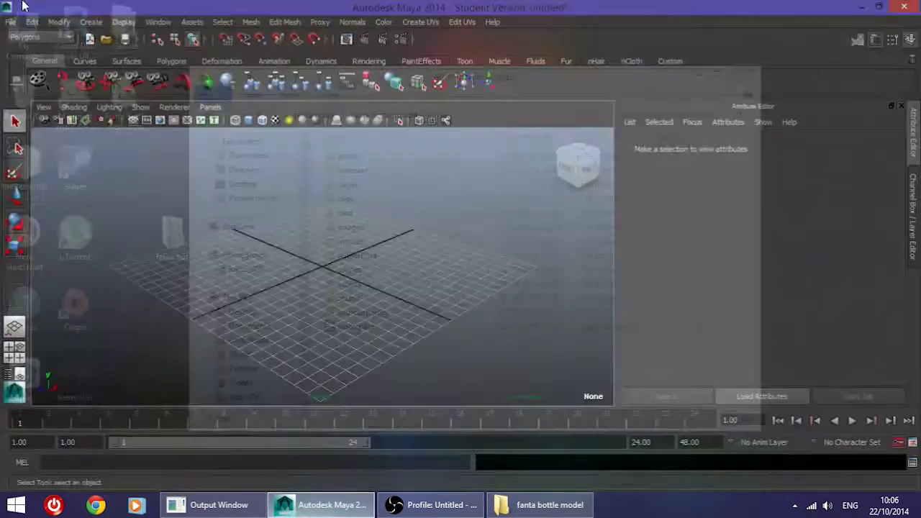
{"action": "left_click", "coordinate": [10, 21]}
{"action": "left_click", "coordinate": [11, 22]}
{"action": "left_click", "coordinate": [11, 21]}
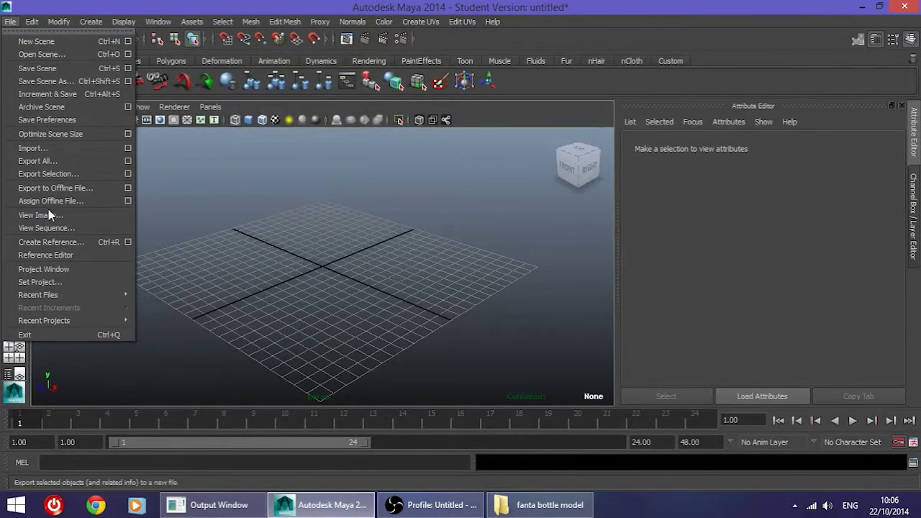
{"action": "left_click", "coordinate": [62, 282]}
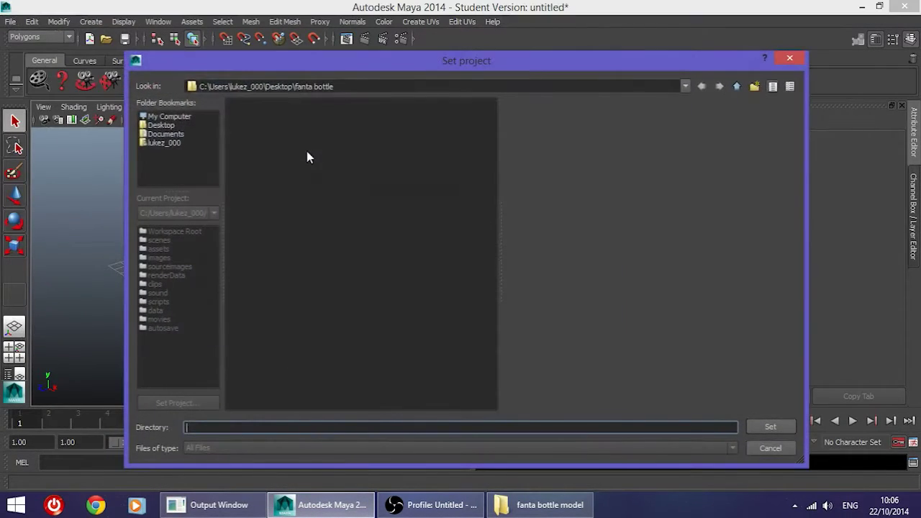
{"action": "left_click", "coordinate": [258, 108]}
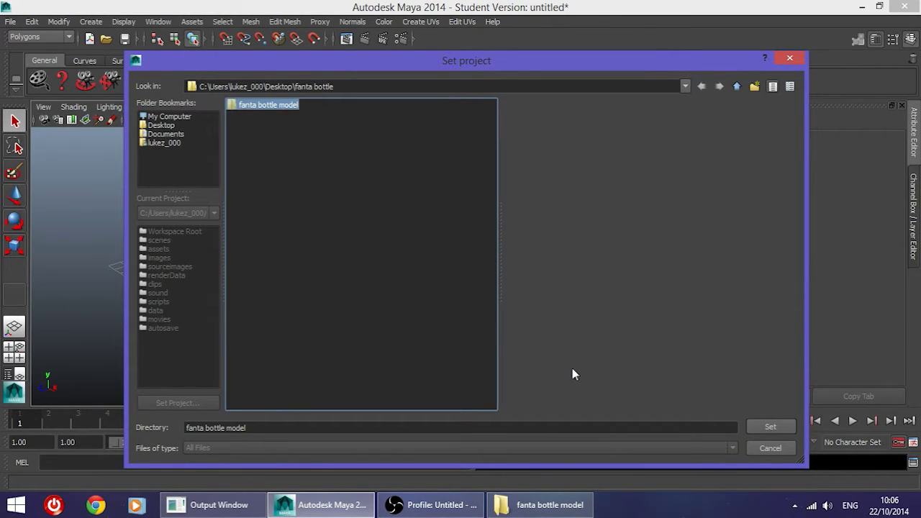
{"action": "left_click", "coordinate": [767, 428]}
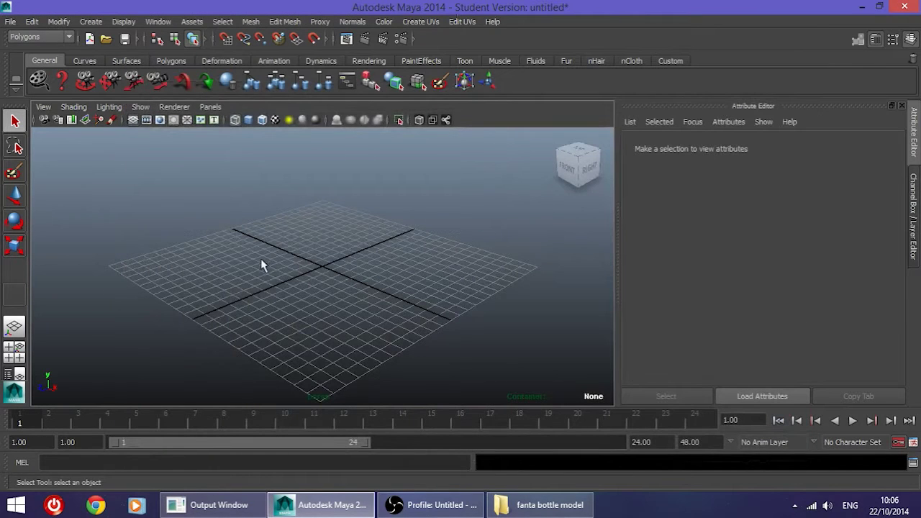
Move the bottle image, logo and wrapper files from Fanta Bottle Resources on the desktop into the project's sourceimages folder
{"action": "mouse_move", "coordinate": [557, 513]}
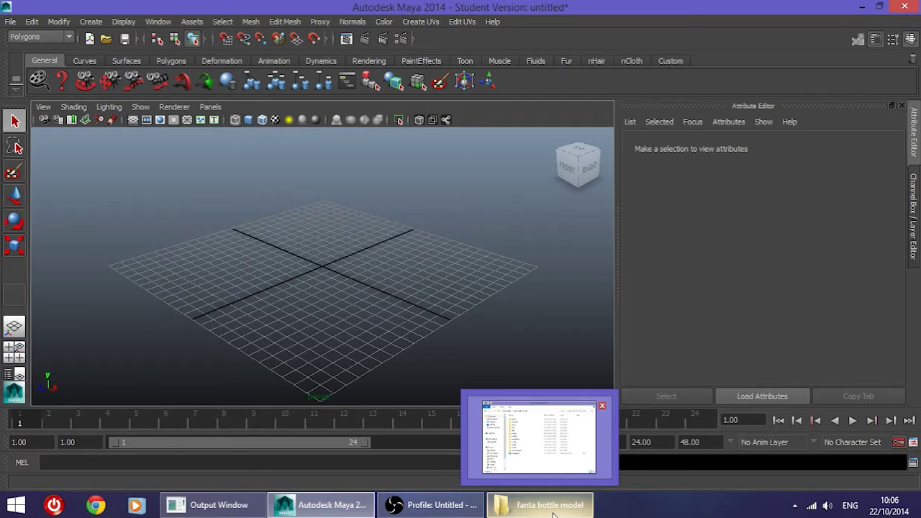
{"action": "key", "text": "super+d"}
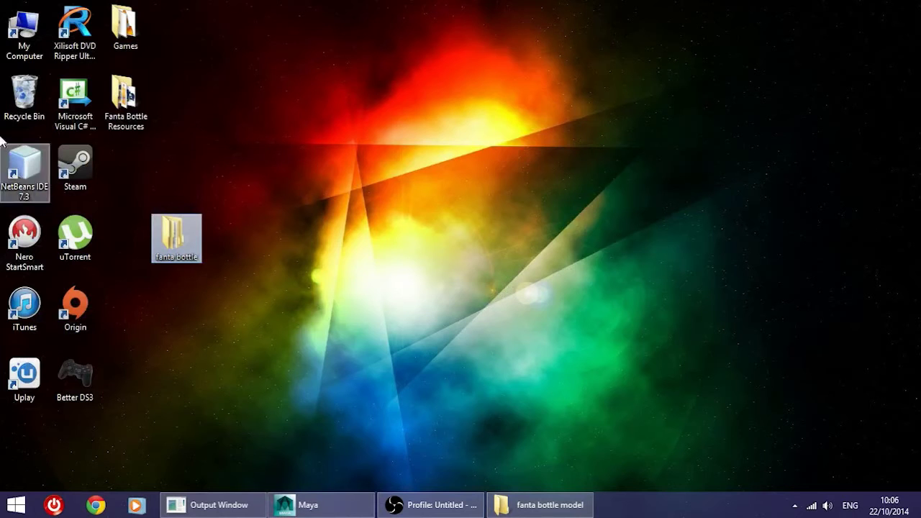
{"action": "double_click", "coordinate": [137, 105]}
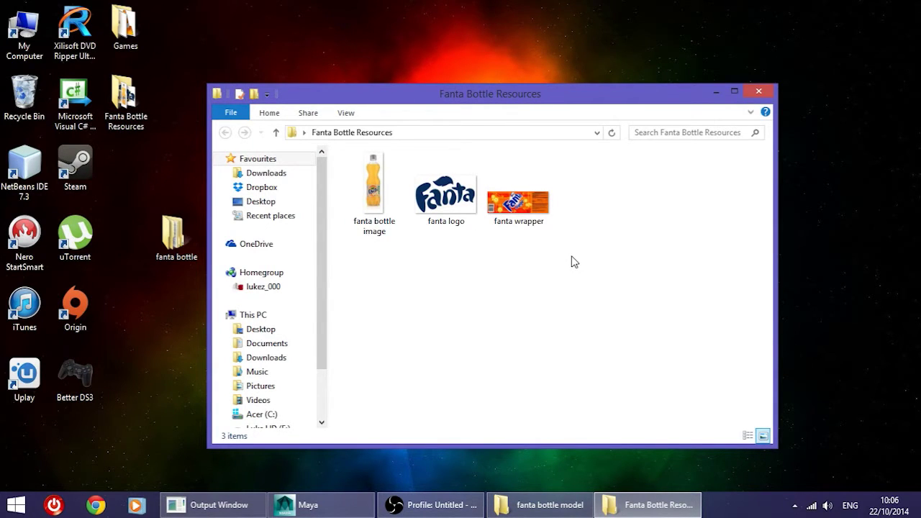
{"action": "left_click_drag", "start_coordinate": [583, 266], "coordinate": [379, 200]}
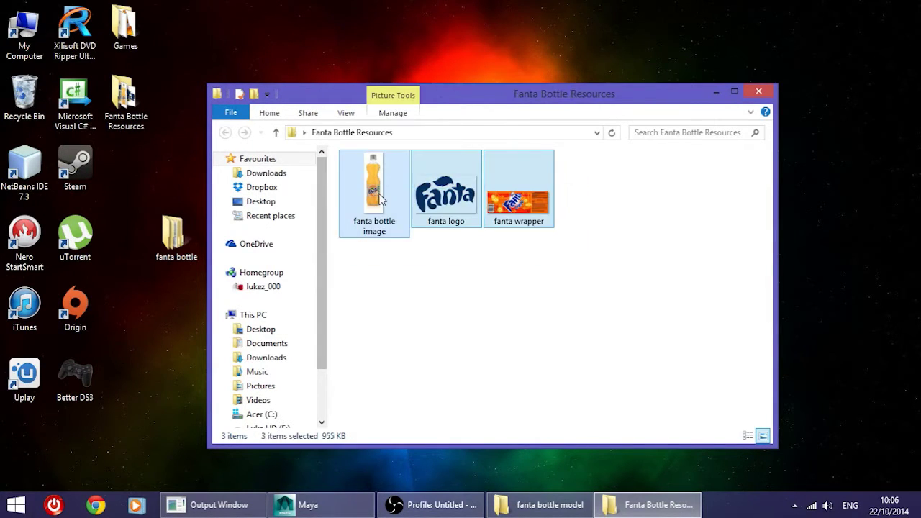
{"action": "double_click", "coordinate": [196, 233]}
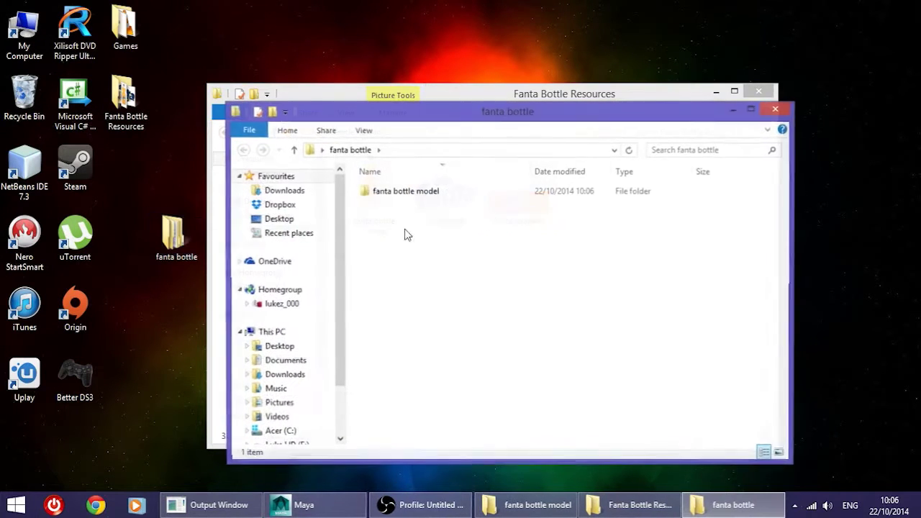
{"action": "double_click", "coordinate": [405, 192]}
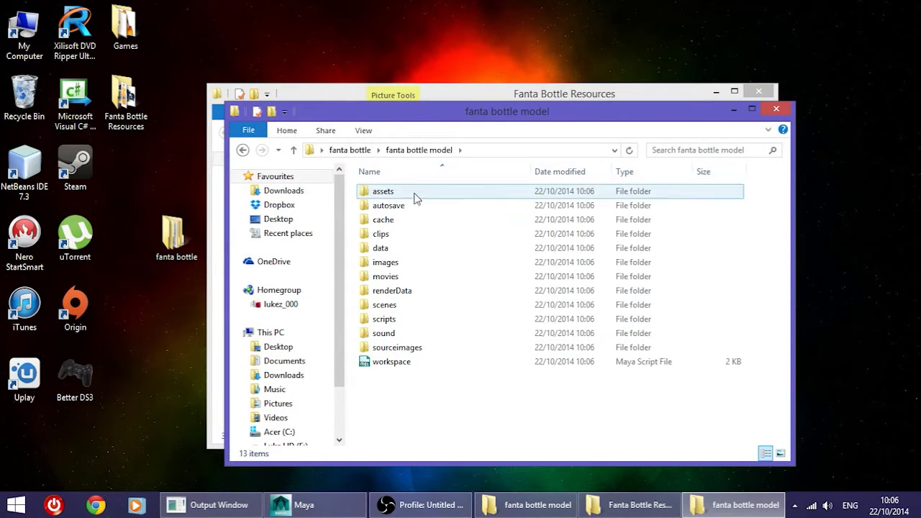
{"action": "double_click", "coordinate": [411, 349]}
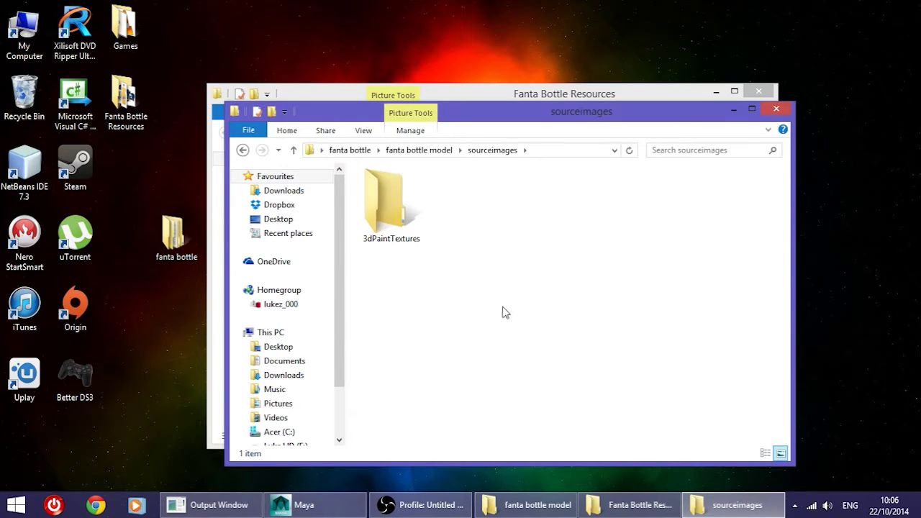
{"action": "key", "text": "ctrl+v"}
{"action": "left_click", "coordinate": [514, 301]}
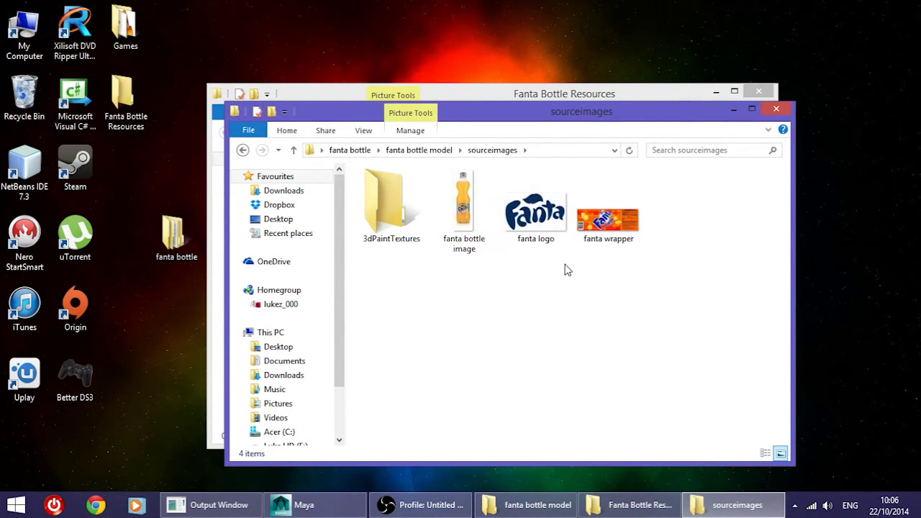
Close the sourceimages and resources windows, and tidy the desktop by placing "fanta bottle" below Games and recycling Fanta Bottle Resources
{"action": "left_click", "coordinate": [775, 109]}
{"action": "left_click", "coordinate": [758, 91]}
{"action": "left_click_drag", "start_coordinate": [173, 234], "coordinate": [124, 167]}
{"action": "left_click_drag", "start_coordinate": [122, 97], "coordinate": [13, 103]}
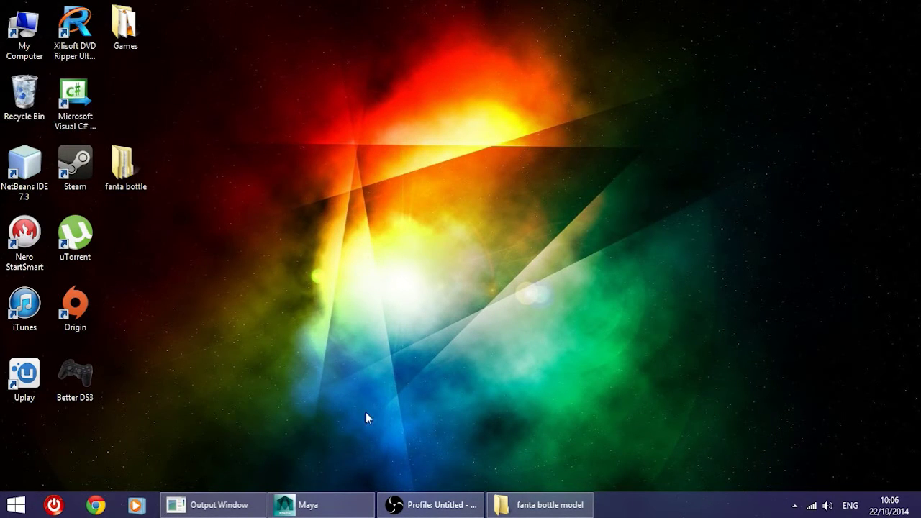
Close the remaining "fanta bottle model" folder window and switch back to Maya
{"action": "right_click", "coordinate": [548, 497]}
{"action": "left_click", "coordinate": [496, 465]}
{"action": "left_click", "coordinate": [308, 504]}
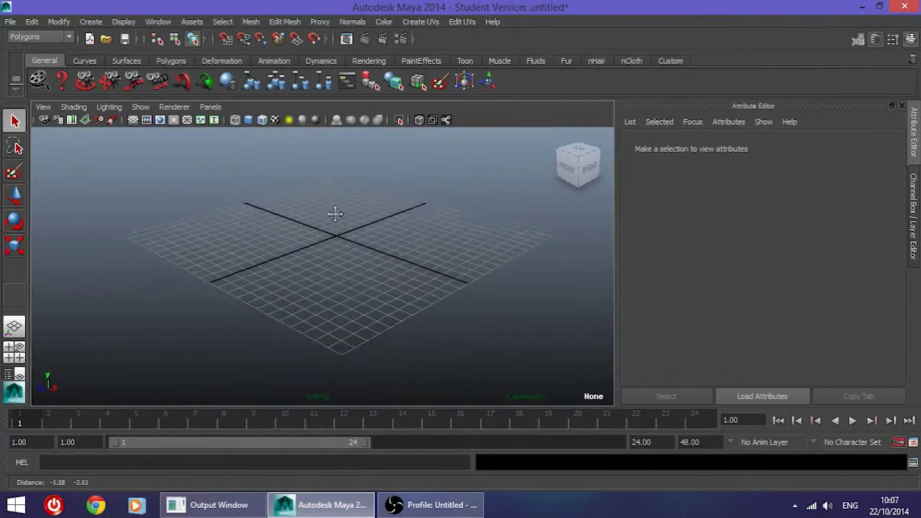
Import "fanta bottle image.jpg" from the sourceimages folder as an image plane in the front view
{"action": "left_click", "coordinate": [11, 21]}
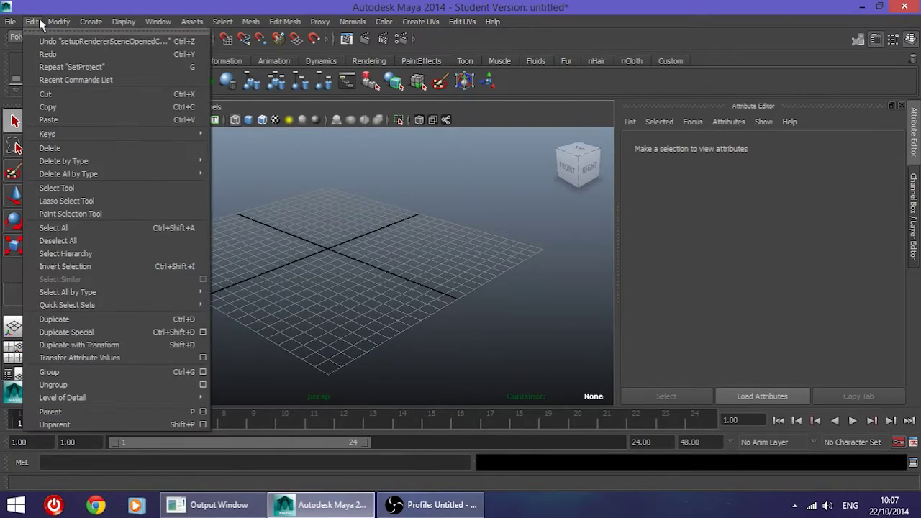
{"action": "left_click", "coordinate": [33, 22]}
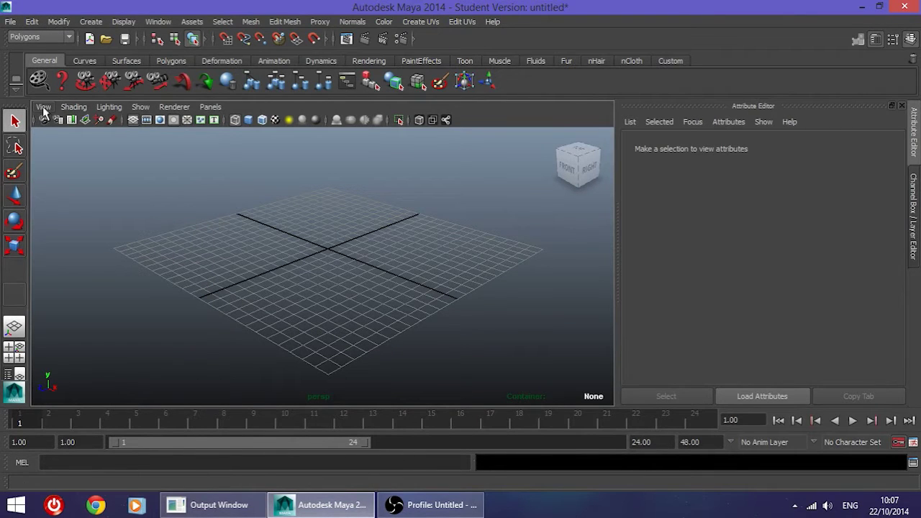
{"action": "key", "text": "space"}
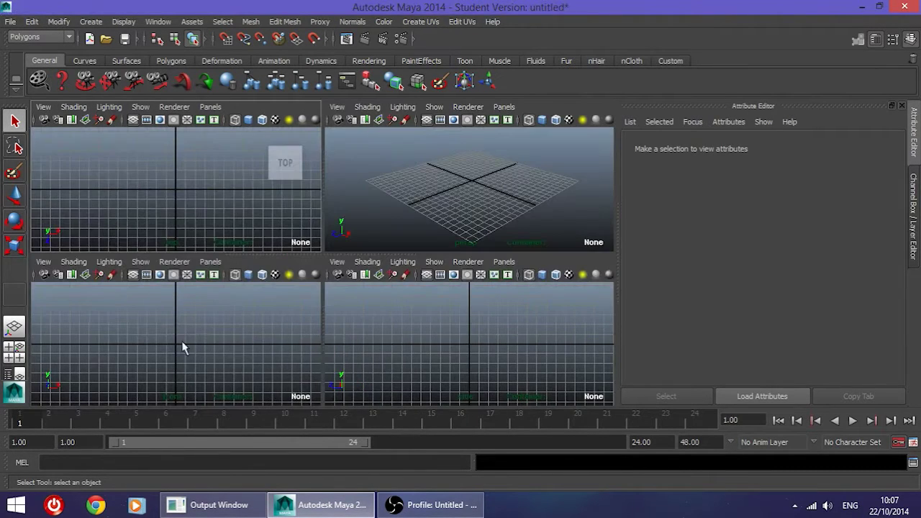
{"action": "key", "text": "space"}
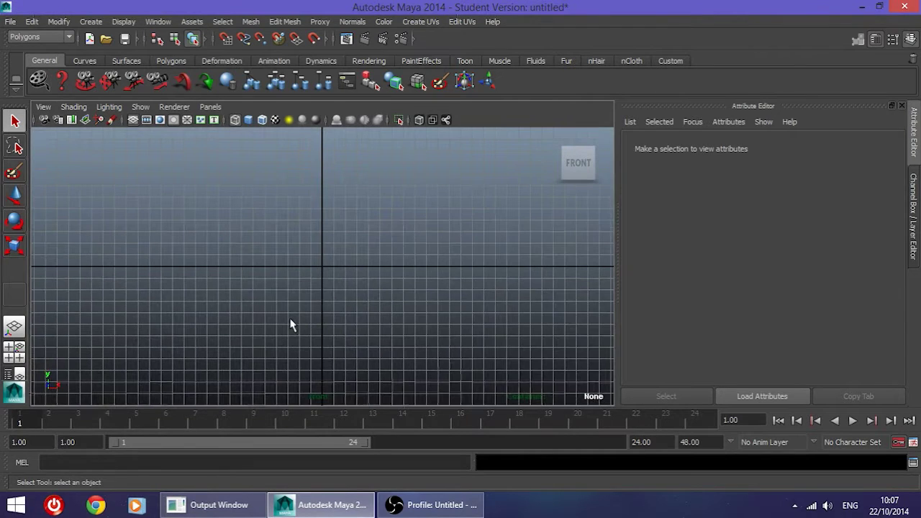
{"action": "left_click", "coordinate": [43, 106]}
{"action": "mouse_move", "coordinate": [130, 326]}
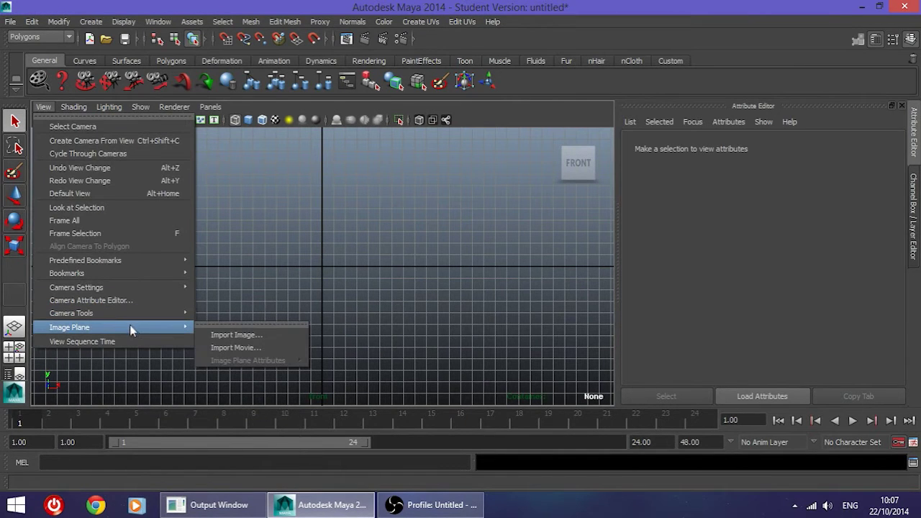
{"action": "left_click", "coordinate": [230, 336]}
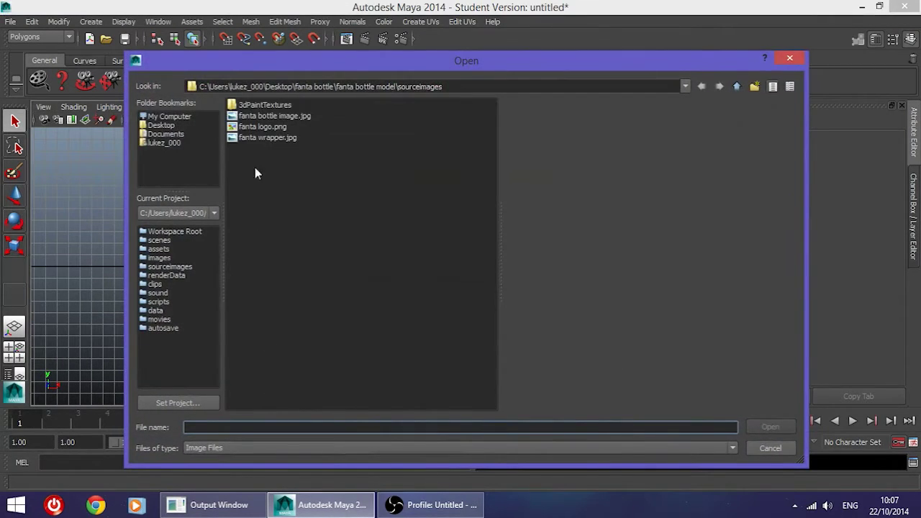
{"action": "left_click", "coordinate": [267, 117]}
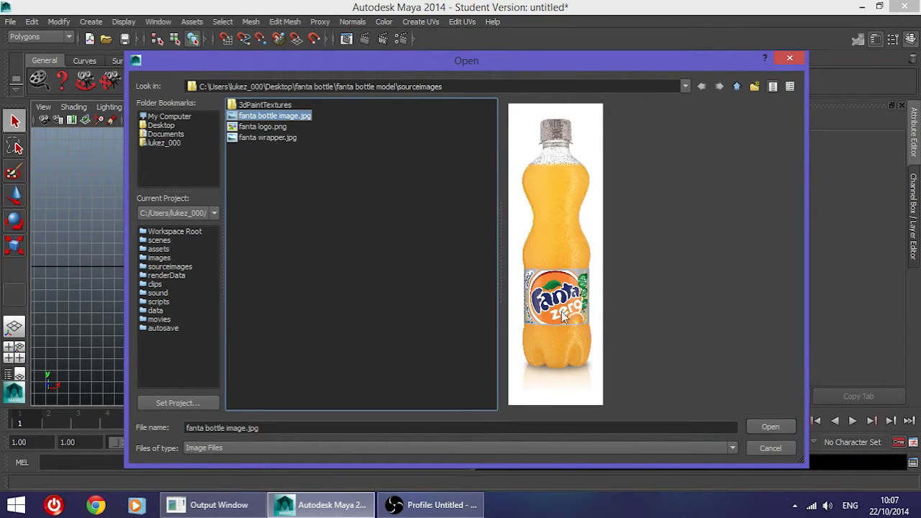
{"action": "left_click", "coordinate": [769, 427]}
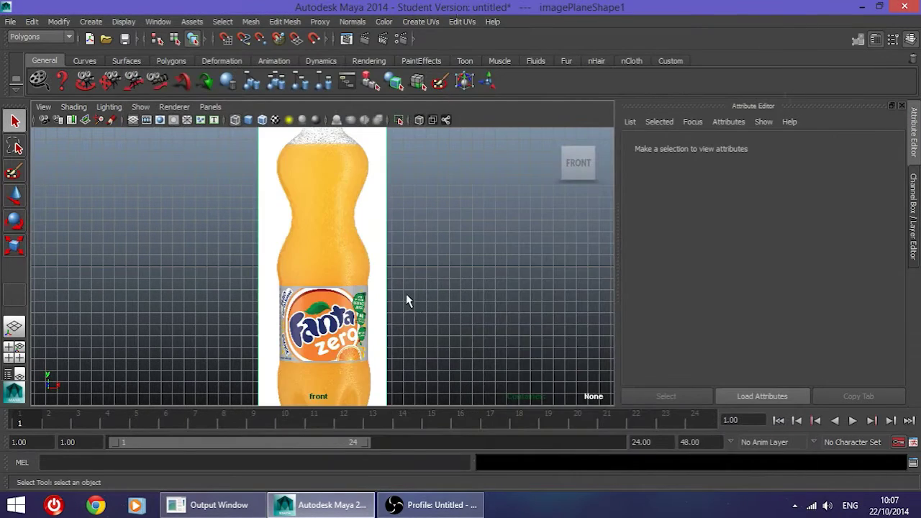
Return to the perspective view and create a polygon cylinder at the origin, in front of the bottle image
{"action": "scroll", "coordinate": [323, 240], "scroll_direction": "up", "scroll_amount": 2}
{"action": "scroll", "coordinate": [356, 217], "scroll_direction": "down", "scroll_amount": 1}
{"action": "key", "text": "space"}
{"action": "key", "text": "space"}
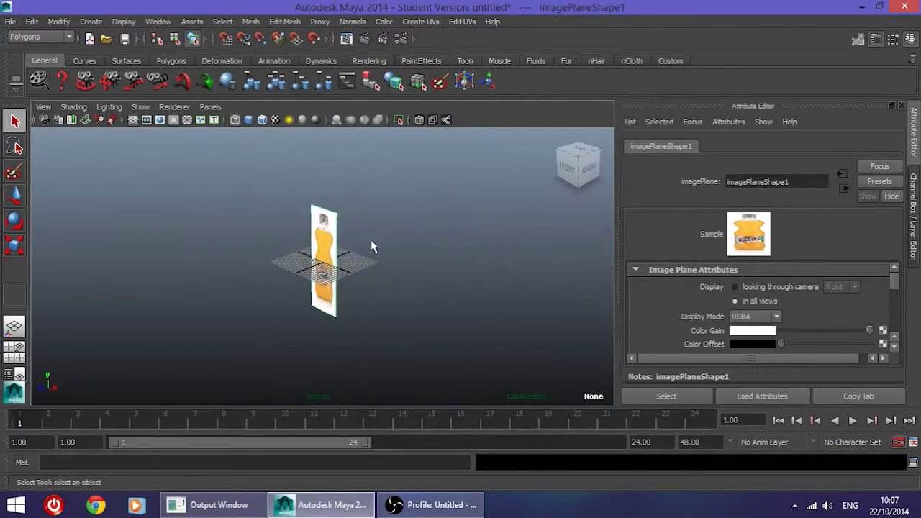
{"action": "left_click_drag", "start_coordinate": [369, 249], "coordinate": [373, 301], "text": "alt"}
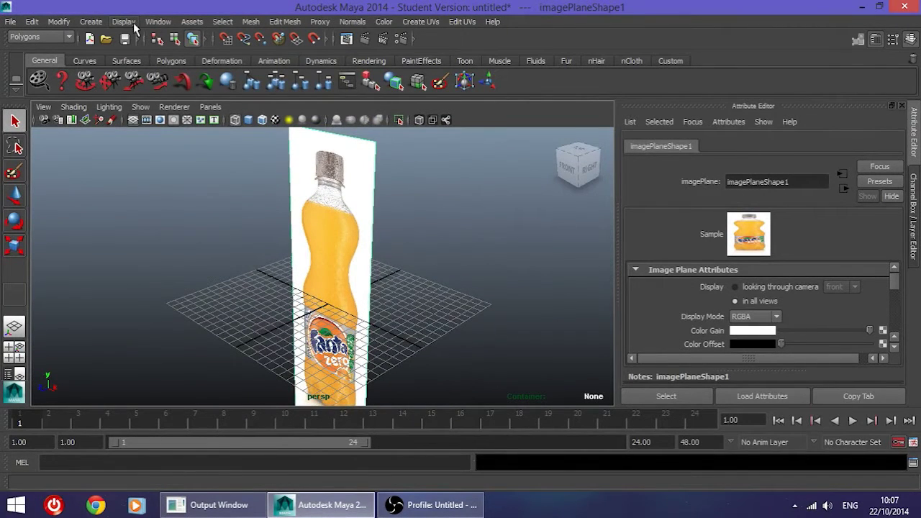
{"action": "left_click", "coordinate": [91, 22]}
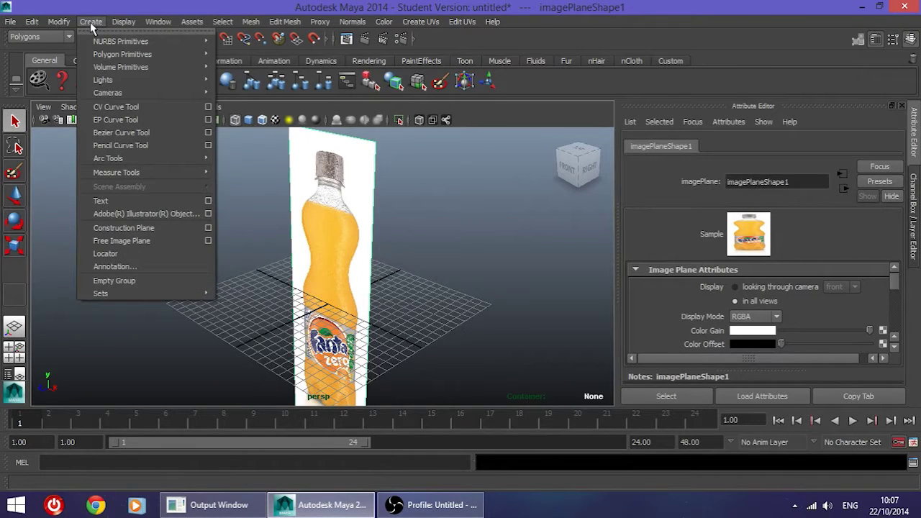
{"action": "mouse_move", "coordinate": [103, 52]}
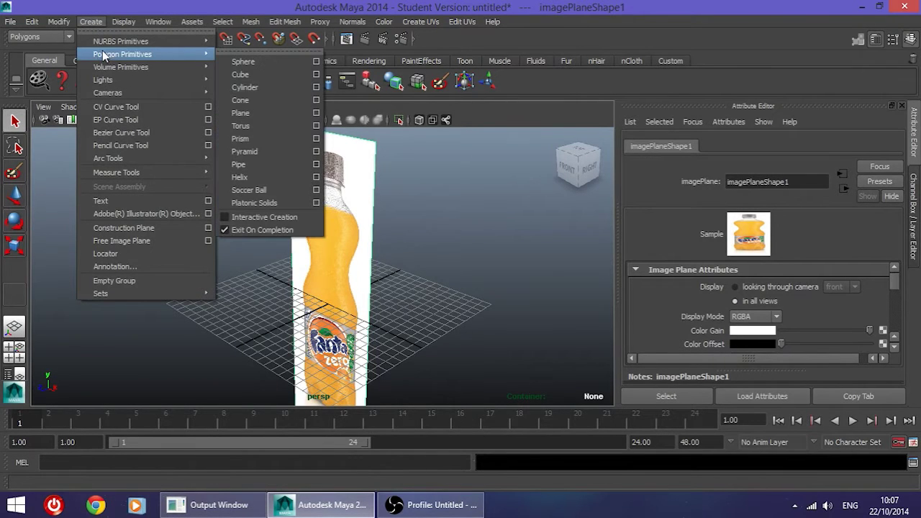
{"action": "left_click", "coordinate": [263, 86]}
{"action": "scroll", "coordinate": [293, 270], "scroll_direction": "down", "scroll_amount": 5}
{"action": "scroll", "coordinate": [316, 285], "scroll_direction": "up", "scroll_amount": 6}
{"action": "scroll", "coordinate": [333, 297], "scroll_direction": "up", "scroll_amount": 3}
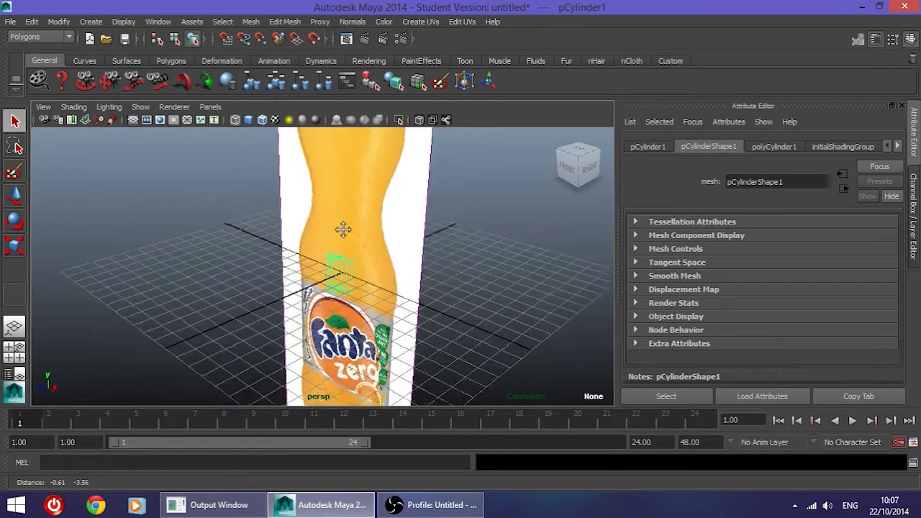
Turn on shaded display and enlarge the cylinder uniformly to roughly the width of the bottle's waist
{"action": "key", "text": "5"}
{"action": "scroll", "coordinate": [341, 230], "scroll_direction": "down", "scroll_amount": 6}
{"action": "scroll", "coordinate": [345, 251], "scroll_direction": "up", "scroll_amount": 4}
{"action": "mouse_move", "coordinate": [341, 257]}
{"action": "middle_mouse_down", "text": "alt"}
{"action": "mouse_move", "coordinate": [305, 285]}
{"action": "mouse_move", "coordinate": [329, 260]}
{"action": "middle_mouse_up", "text": "alt"}
{"action": "scroll", "coordinate": [305, 285], "scroll_direction": "up", "scroll_amount": 1}
{"action": "scroll", "coordinate": [330, 261], "scroll_direction": "up", "scroll_amount": 2}
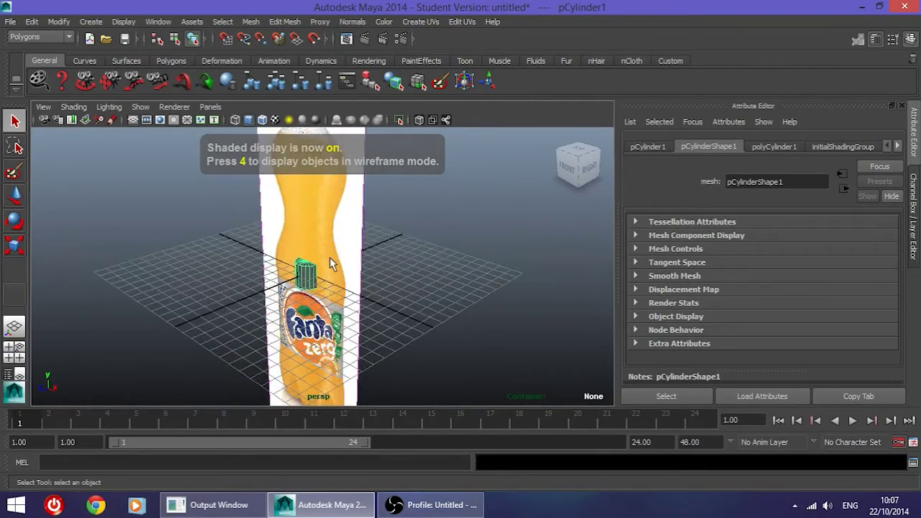
{"action": "left_click_drag", "start_coordinate": [337, 307], "coordinate": [356, 330], "text": "alt"}
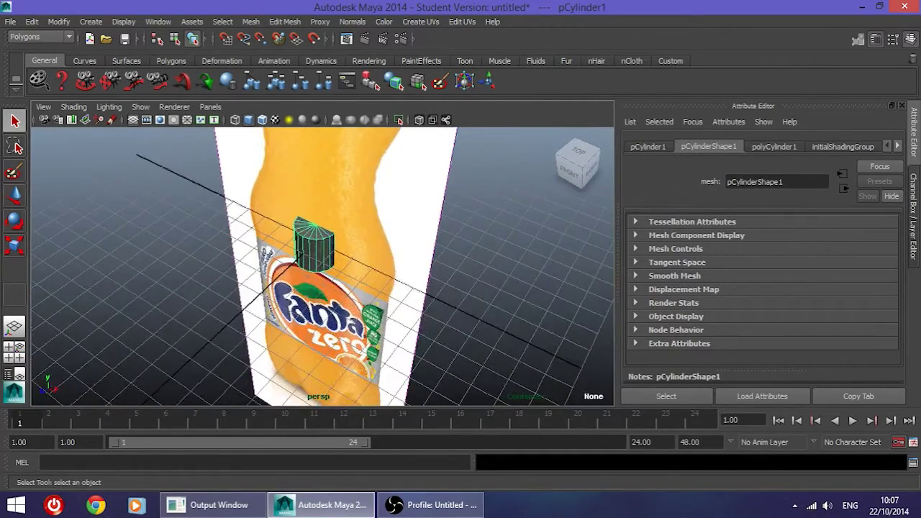
{"action": "left_click", "coordinate": [15, 246]}
{"action": "left_click_drag", "start_coordinate": [317, 242], "coordinate": [369, 263]}
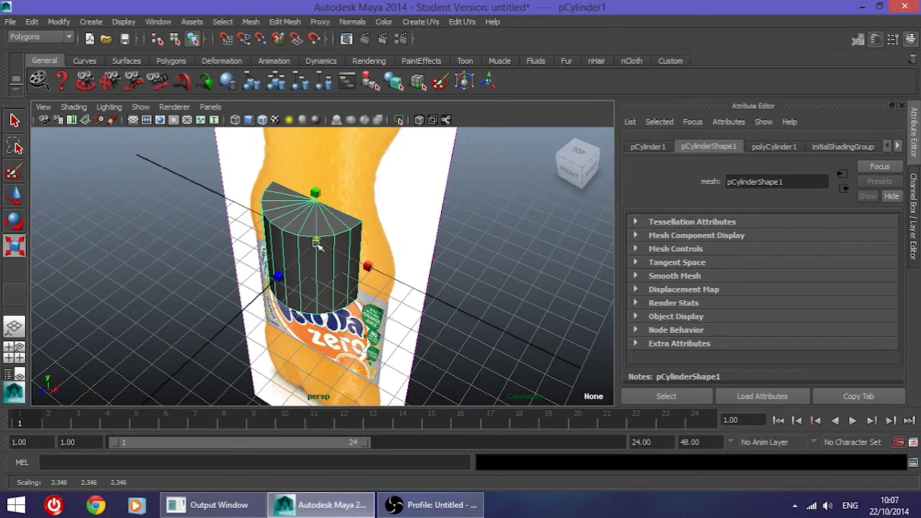
Raise the cylinder vertically so that it sits roughly on the grid
{"action": "mouse_move", "coordinate": [327, 241]}
{"action": "left_mouse_down", "text": "alt"}
{"action": "mouse_move", "coordinate": [225, 271]}
{"action": "mouse_move", "coordinate": [230, 251]}
{"action": "mouse_move", "coordinate": [337, 252]}
{"action": "left_mouse_up", "text": "alt"}
{"action": "left_click", "coordinate": [17, 196]}
{"action": "left_click_drag", "start_coordinate": [282, 283], "coordinate": [323, 258], "text": "alt"}
{"action": "middle_click_drag", "start_coordinate": [341, 165], "coordinate": [342, 182]}
{"action": "left_click_drag", "start_coordinate": [343, 265], "coordinate": [359, 241], "text": "alt"}
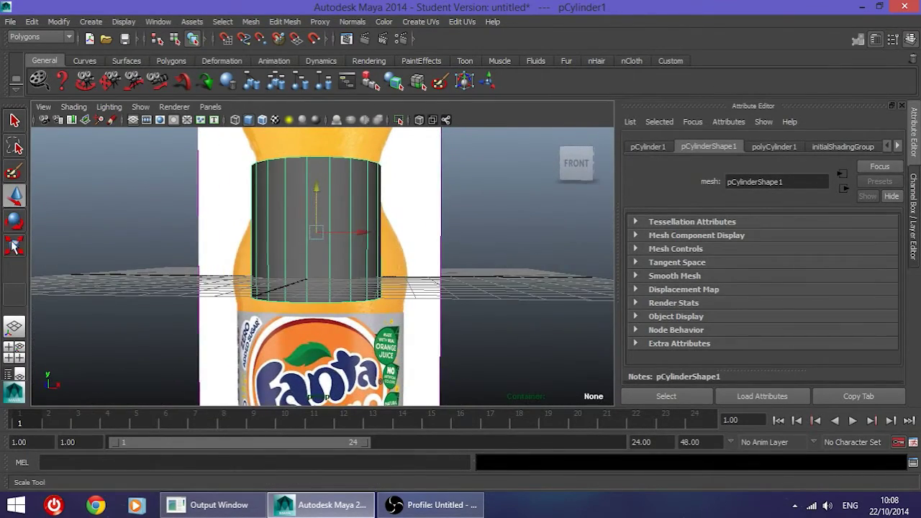
Flatten the cylinder vertically into a thin band and raise it to the bottle's narrow waist
{"action": "key", "text": "r"}
{"action": "left_click_drag", "start_coordinate": [316, 172], "coordinate": [317, 227]}
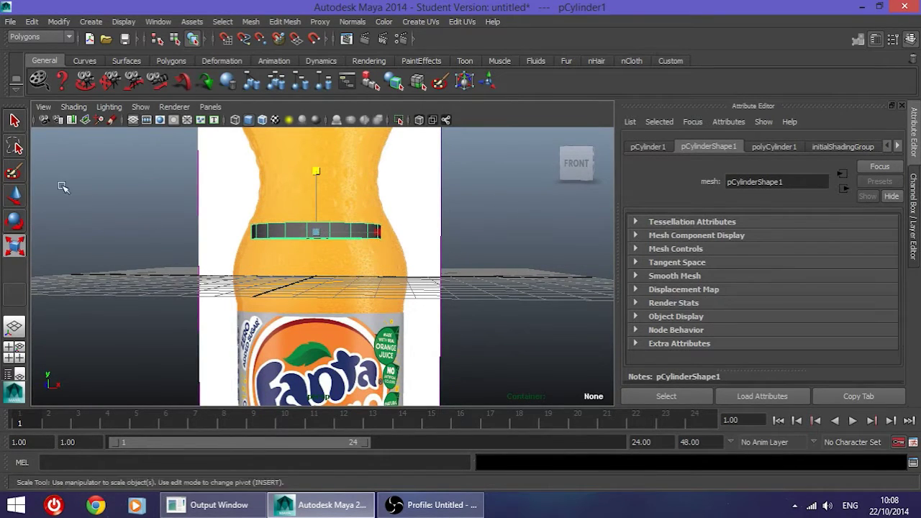
{"action": "left_click", "coordinate": [14, 194]}
{"action": "left_click_drag", "start_coordinate": [326, 194], "coordinate": [321, 134]}
In the front view, scale the flattened cylinder uniformly to fit the waist outline of the bottle image
{"action": "key", "text": "space"}
{"action": "left_click", "coordinate": [209, 338]}
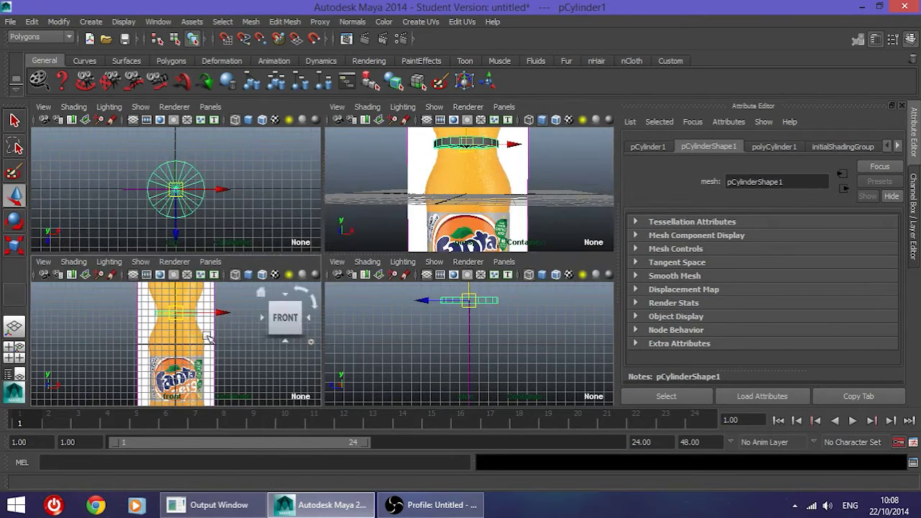
{"action": "left_click", "coordinate": [180, 312]}
{"action": "left_click", "coordinate": [176, 313]}
{"action": "key", "text": "space"}
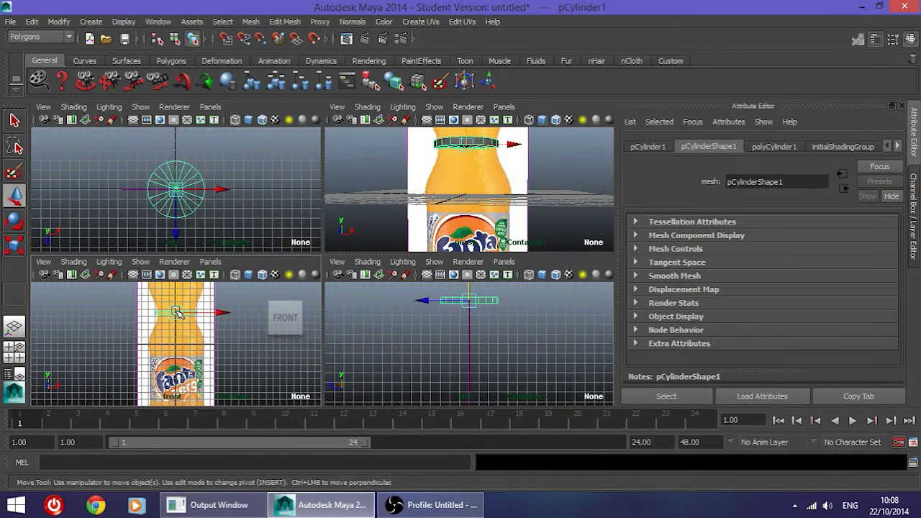
{"action": "scroll", "coordinate": [364, 183], "scroll_direction": "up", "scroll_amount": 6}
{"action": "middle_click_drag", "start_coordinate": [312, 308], "coordinate": [374, 253], "text": "alt"}
{"action": "left_click_drag", "start_coordinate": [375, 269], "coordinate": [311, 269]}
{"action": "left_click", "coordinate": [21, 246]}
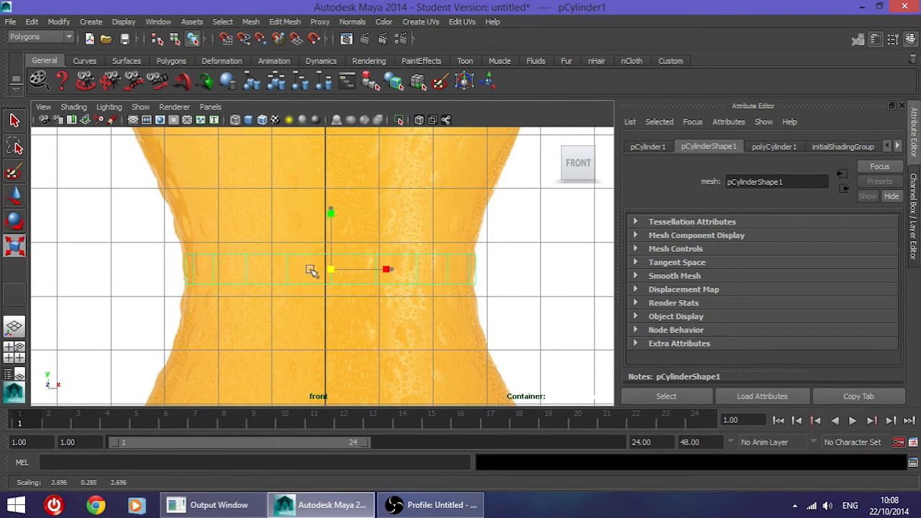
Examine the bottle's outline above and below the flattened cylinder in the front view
{"action": "middle_click_drag", "start_coordinate": [330, 286], "coordinate": [357, 265], "text": "alt"}
{"action": "left_click", "coordinate": [9, 199]}
{"action": "middle_click_drag", "start_coordinate": [173, 193], "coordinate": [290, 345], "text": "alt"}
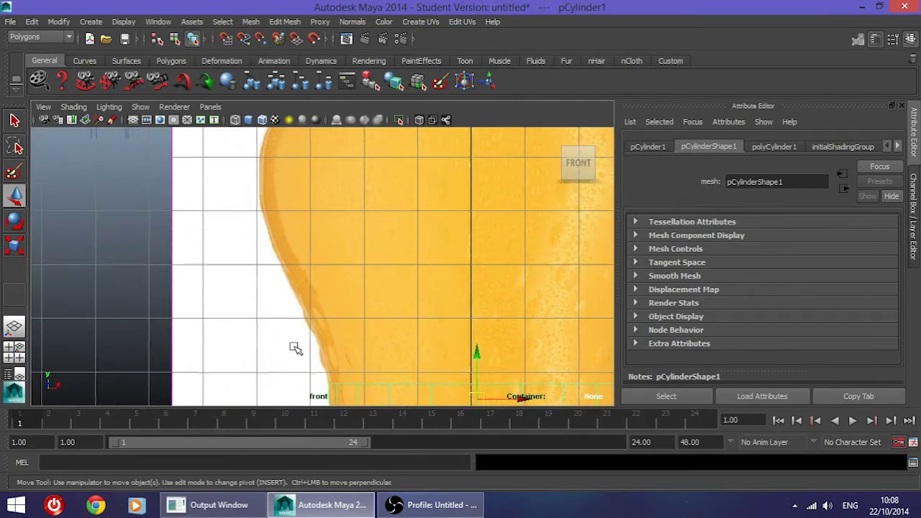
{"action": "middle_click_drag", "start_coordinate": [316, 204], "coordinate": [279, 349], "text": "alt"}
{"action": "mouse_move", "coordinate": [335, 189]}
{"action": "middle_mouse_down", "text": "alt"}
{"action": "mouse_move", "coordinate": [284, 308]}
{"action": "mouse_move", "coordinate": [295, 349]}
{"action": "middle_mouse_up", "text": "alt"}
{"action": "mouse_move", "coordinate": [337, 263]}
{"action": "middle_mouse_down", "text": "alt"}
{"action": "mouse_move", "coordinate": [364, 209]}
{"action": "mouse_move", "coordinate": [346, 284]}
{"action": "mouse_move", "coordinate": [295, 235]}
{"action": "mouse_move", "coordinate": [295, 136]}
{"action": "middle_mouse_up", "text": "alt"}
{"action": "middle_click_drag", "start_coordinate": [277, 295], "coordinate": [303, 180], "text": "alt"}
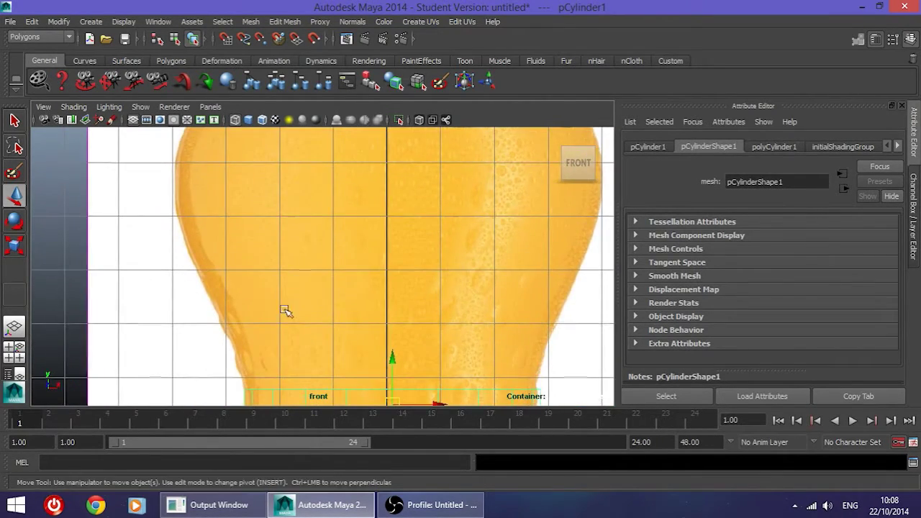
{"action": "middle_click_drag", "start_coordinate": [287, 331], "coordinate": [290, 204], "text": "alt"}
{"action": "middle_click_drag", "start_coordinate": [383, 240], "coordinate": [391, 200], "text": "alt"}
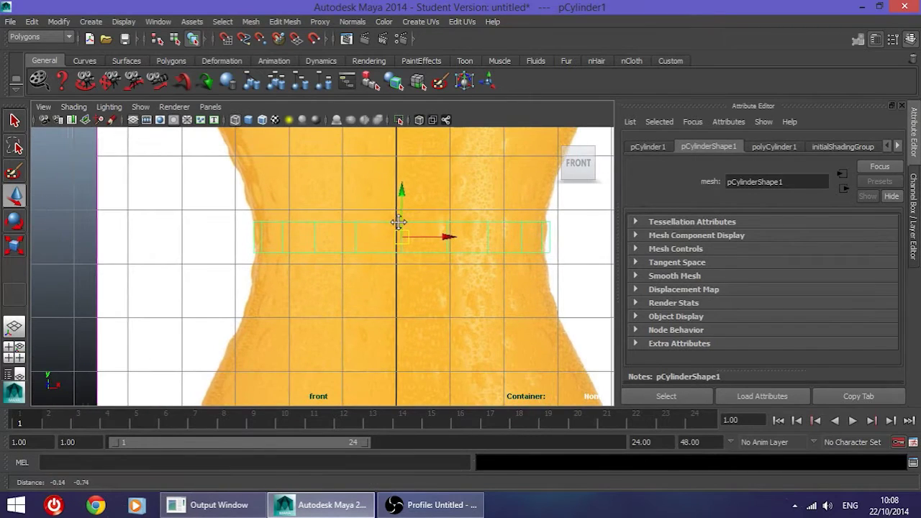
{"action": "middle_click_drag", "start_coordinate": [292, 329], "coordinate": [249, 358], "text": "alt"}
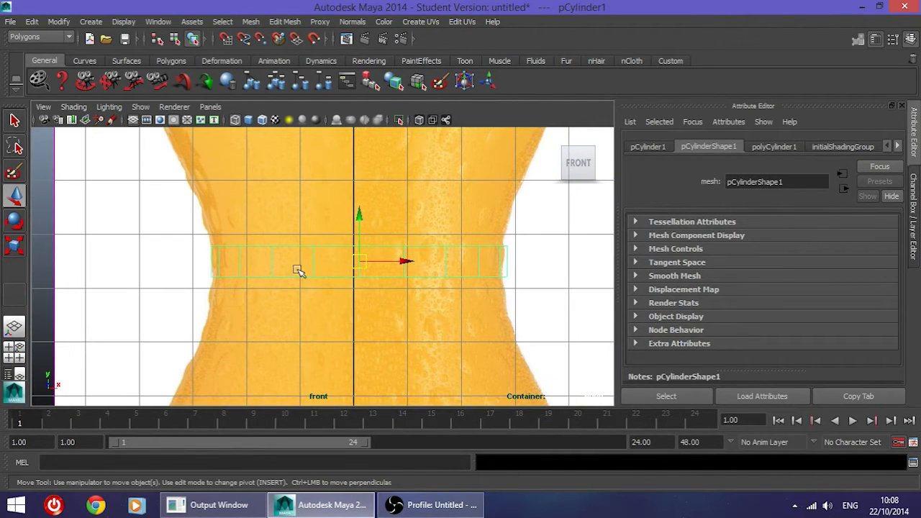
Scale the flattened cylinder down slightly to about 2.7 wide and shift it to X 0.063 to centre it on the waist
{"action": "left_click", "coordinate": [15, 247]}
{"action": "left_click_drag", "start_coordinate": [353, 264], "coordinate": [356, 262]}
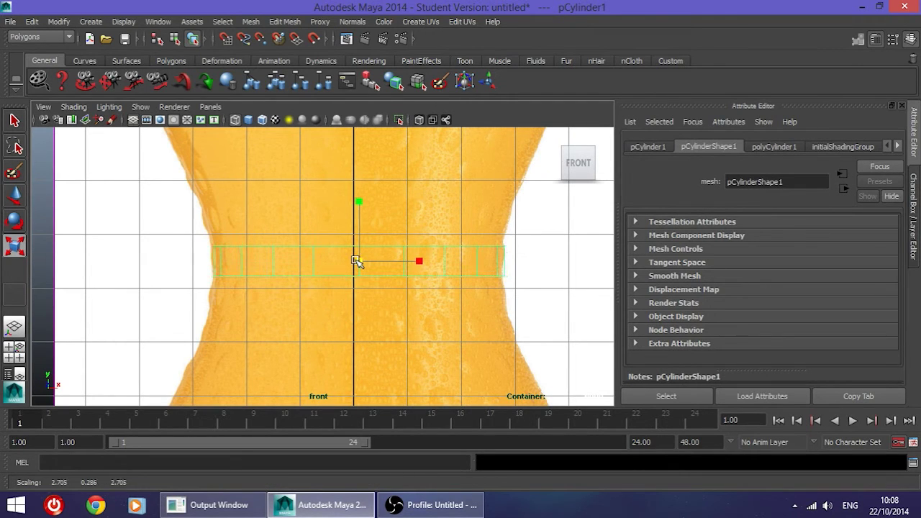
{"action": "key", "text": "w"}
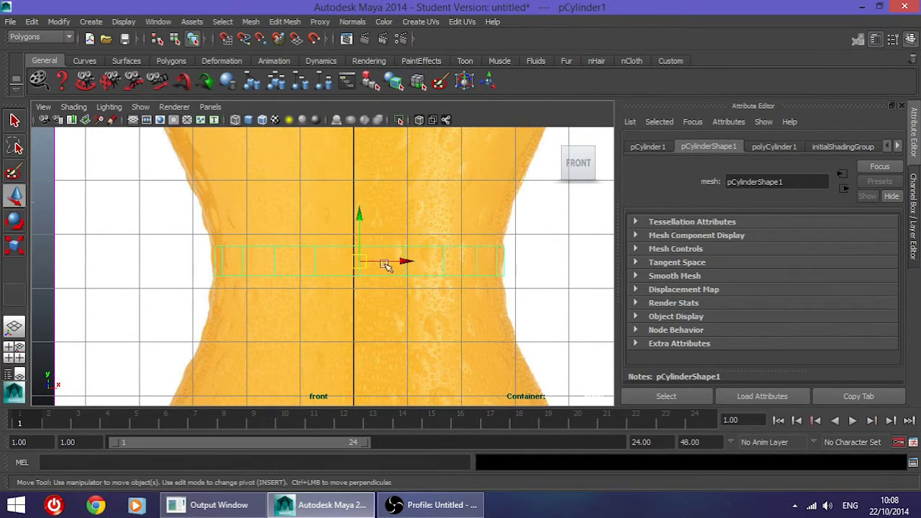
{"action": "left_click_drag", "start_coordinate": [407, 264], "coordinate": [407, 264]}
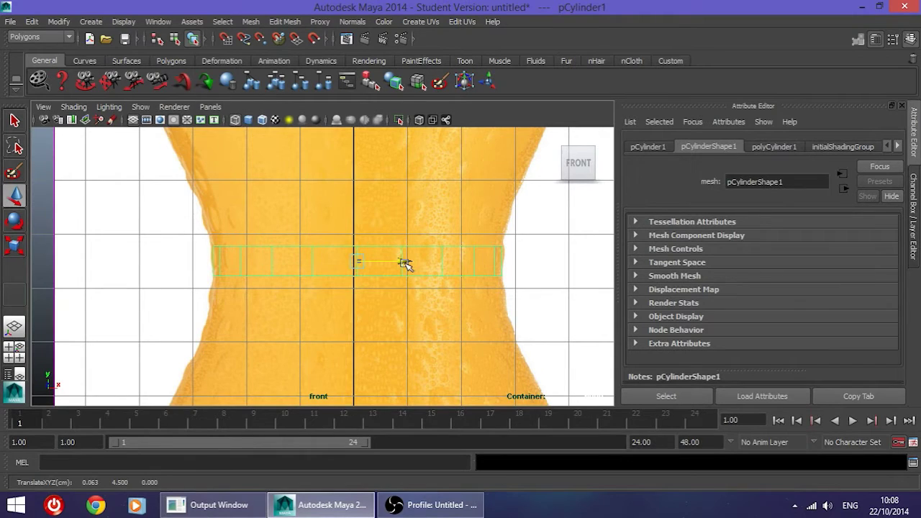
Inspect the bottle image from the label up to the neck around the flattened cylinder
{"action": "middle_click_drag", "start_coordinate": [405, 293], "coordinate": [352, 269], "text": "alt"}
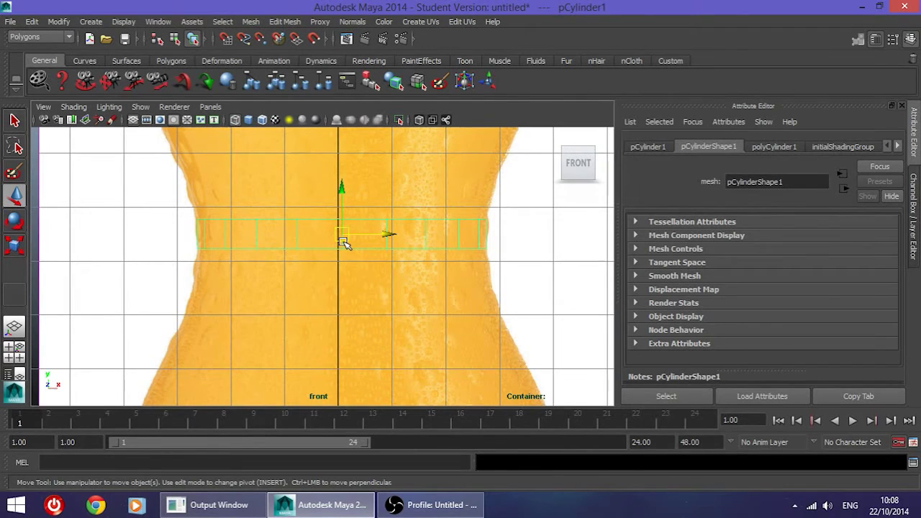
{"action": "scroll", "coordinate": [344, 242], "scroll_direction": "down", "scroll_amount": 3}
{"action": "middle_click_drag", "start_coordinate": [346, 261], "coordinate": [343, 177], "text": "alt"}
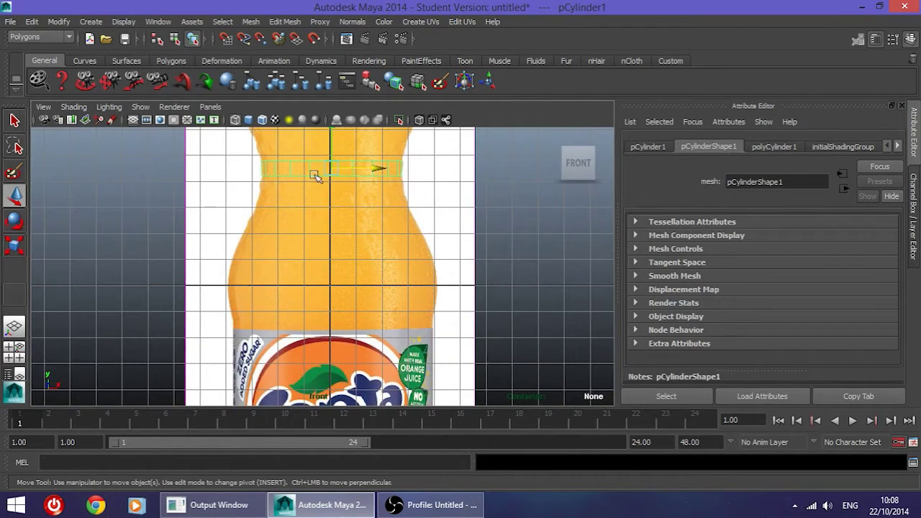
{"action": "middle_click_drag", "start_coordinate": [384, 285], "coordinate": [400, 245], "text": "alt"}
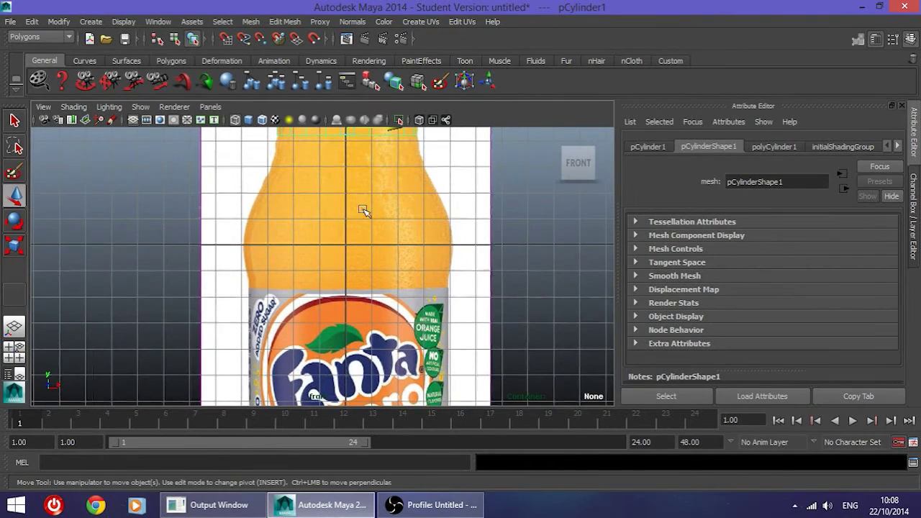
{"action": "middle_click_drag", "start_coordinate": [251, 236], "coordinate": [264, 101], "text": "alt"}
{"action": "middle_click_drag", "start_coordinate": [281, 377], "coordinate": [318, 397], "text": "alt"}
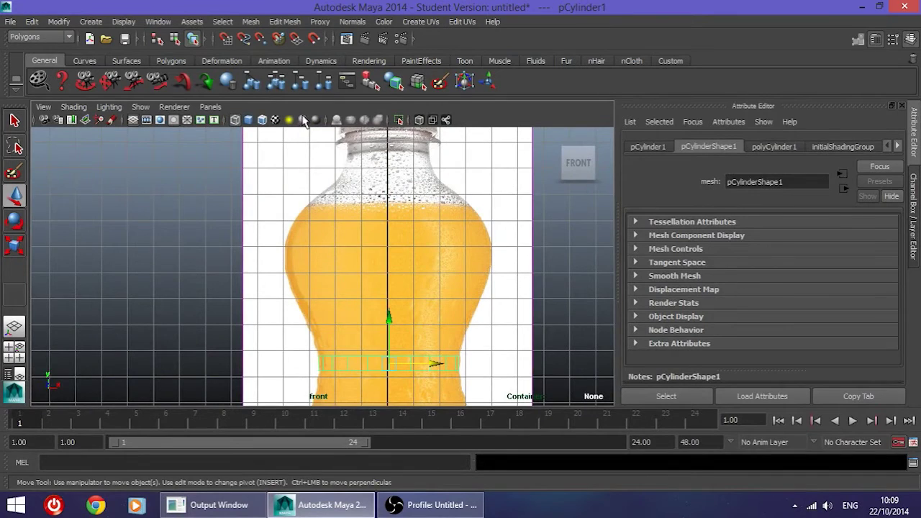
{"action": "middle_click_drag", "start_coordinate": [352, 244], "coordinate": [342, 139], "text": "alt"}
{"action": "scroll", "coordinate": [357, 292], "scroll_direction": "up", "scroll_amount": 4}
{"action": "middle_click_drag", "start_coordinate": [392, 262], "coordinate": [294, 232], "text": "alt"}
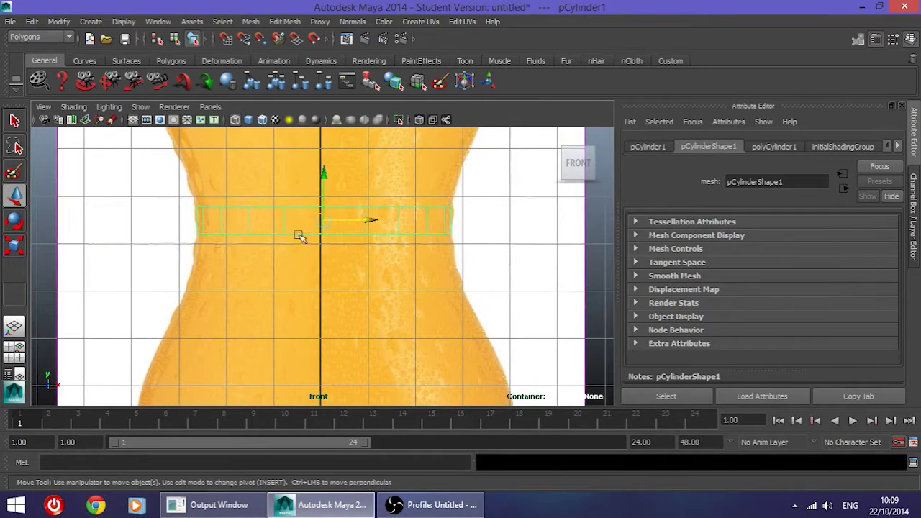
Select only the bottom cap faces of the flattened cylinder and undo the trial move made on them
{"action": "right_click_drag", "start_coordinate": [325, 214], "coordinate": [328, 248]}
{"action": "left_click_drag", "start_coordinate": [492, 268], "coordinate": [156, 227]}
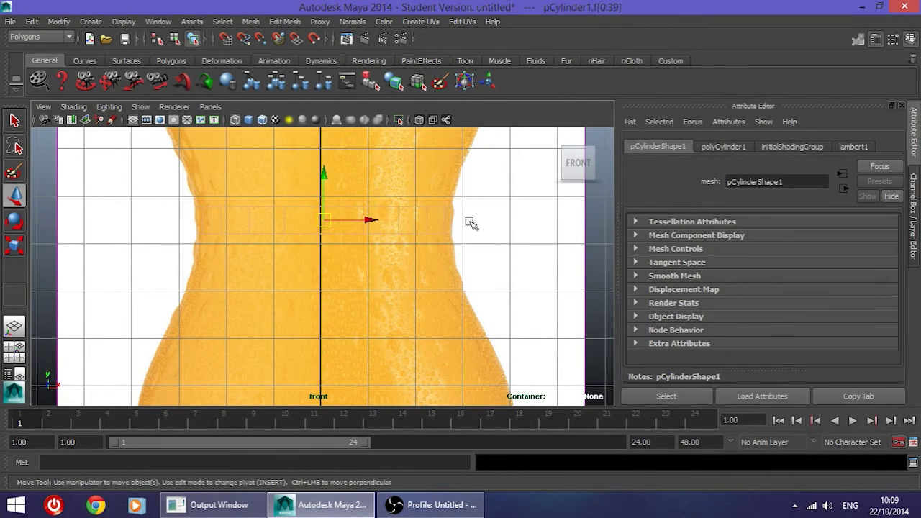
{"action": "left_click_drag", "start_coordinate": [462, 220], "coordinate": [159, 219]}
{"action": "left_click", "coordinate": [321, 193]}
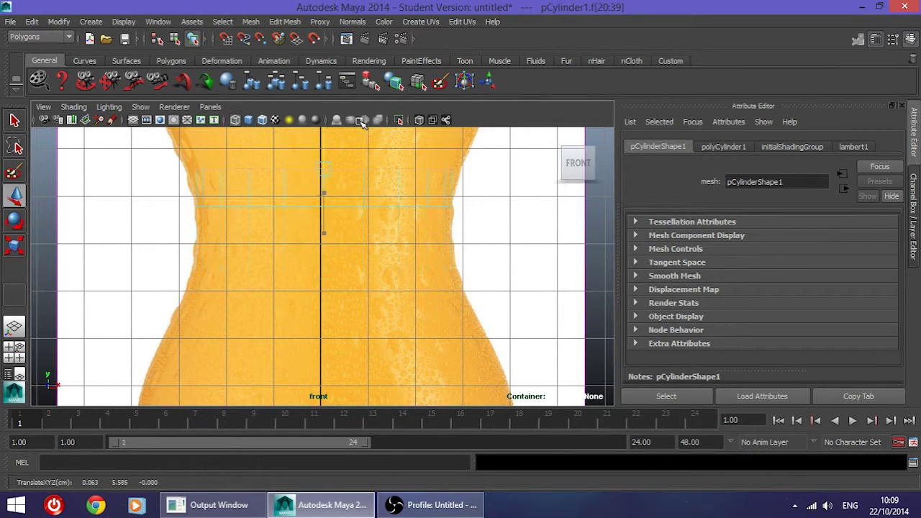
{"action": "key", "text": "ctrl+z"}
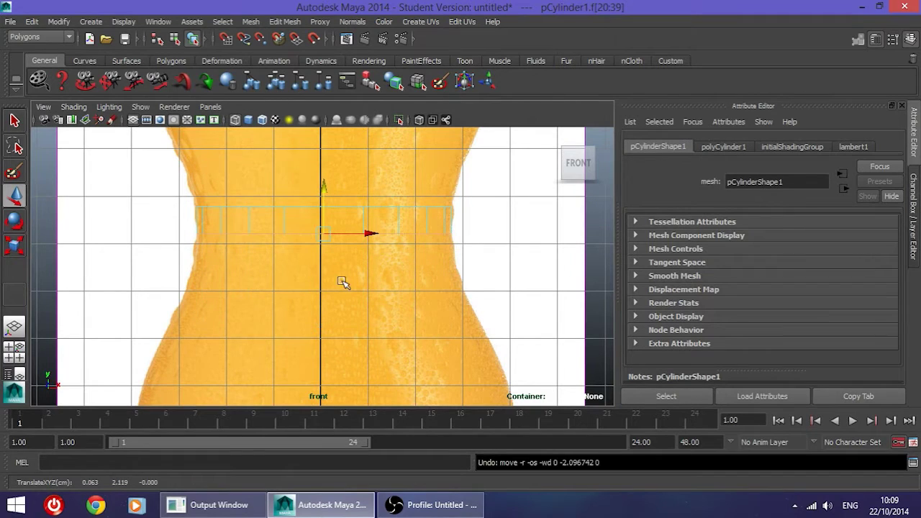
Extrude the bottom cap faces, move them down about 0.4 units and scale them slightly to follow the bottle's waist outline
{"action": "mouse_move", "coordinate": [272, 277]}
{"action": "middle_mouse_down", "text": "alt"}
{"action": "mouse_move", "coordinate": [276, 254]}
{"action": "mouse_move", "coordinate": [282, 270]}
{"action": "middle_mouse_up", "text": "alt"}
{"action": "scroll", "coordinate": [276, 254], "scroll_direction": "up", "scroll_amount": 2}
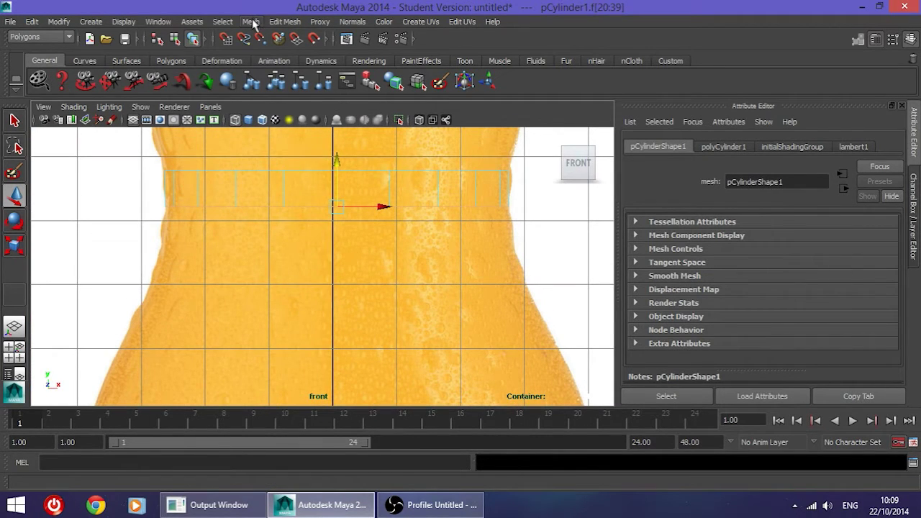
{"action": "left_click", "coordinate": [284, 22]}
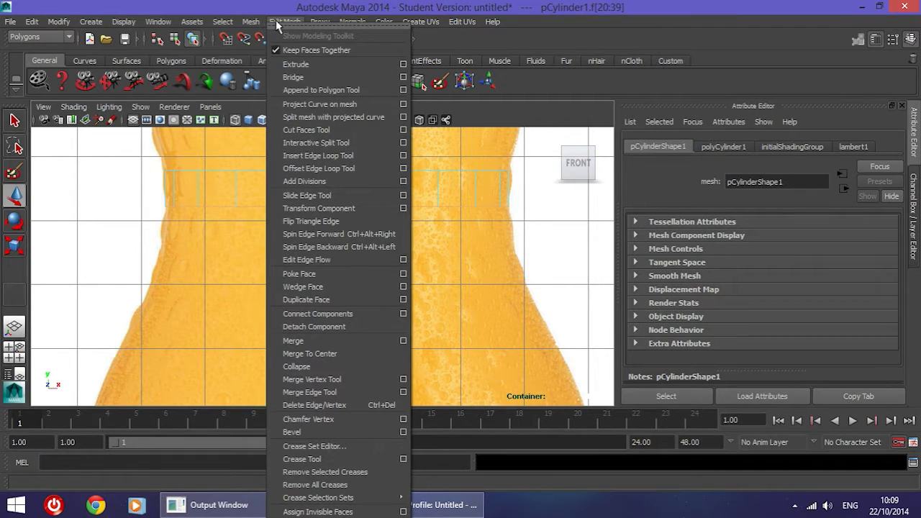
{"action": "left_click", "coordinate": [316, 64]}
{"action": "left_click", "coordinate": [14, 194]}
{"action": "left_click_drag", "start_coordinate": [334, 163], "coordinate": [336, 181]}
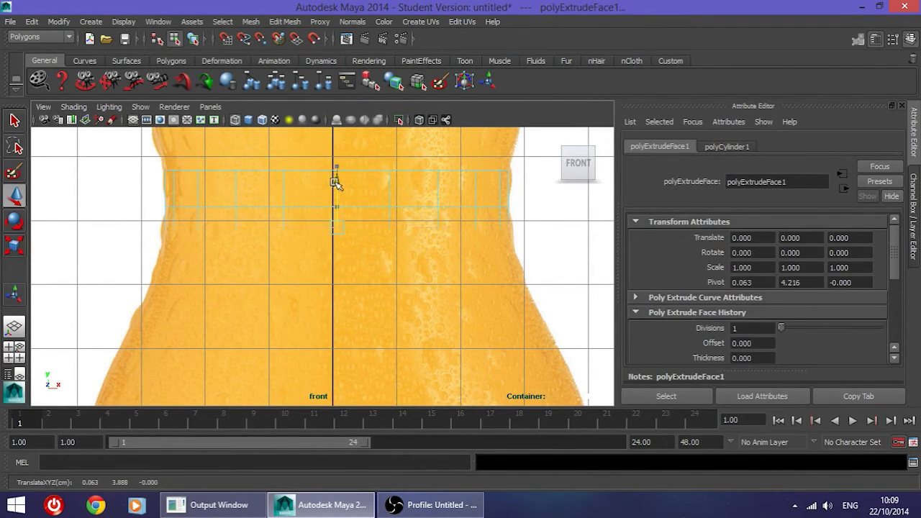
{"action": "left_click", "coordinate": [14, 246]}
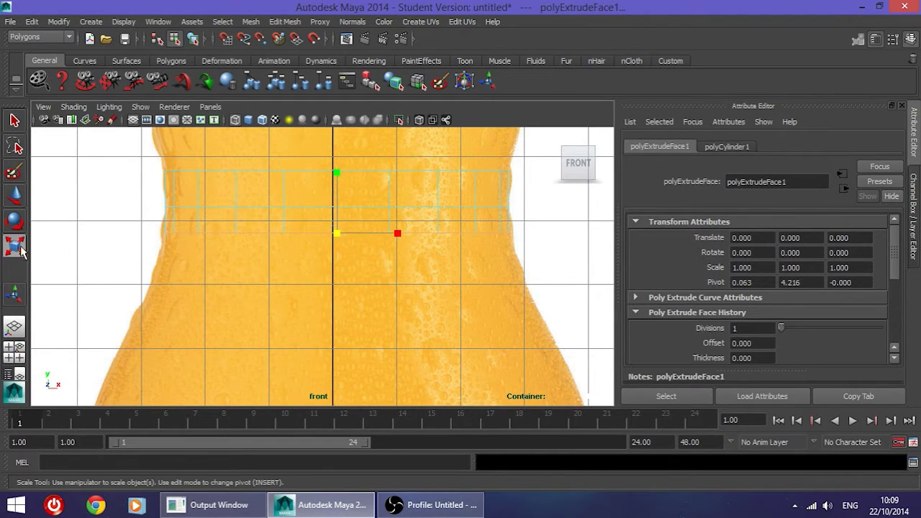
{"action": "left_click_drag", "start_coordinate": [333, 235], "coordinate": [341, 237]}
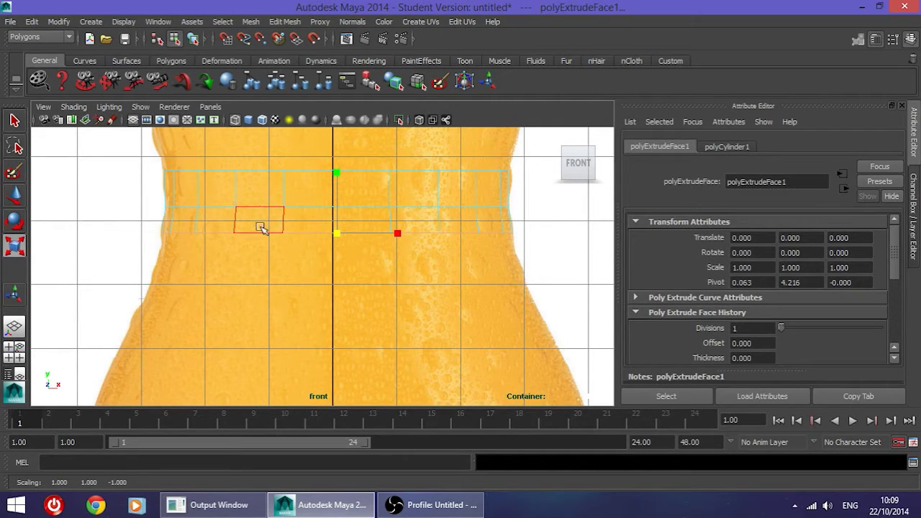
{"action": "left_click_drag", "start_coordinate": [256, 226], "coordinate": [315, 209]}
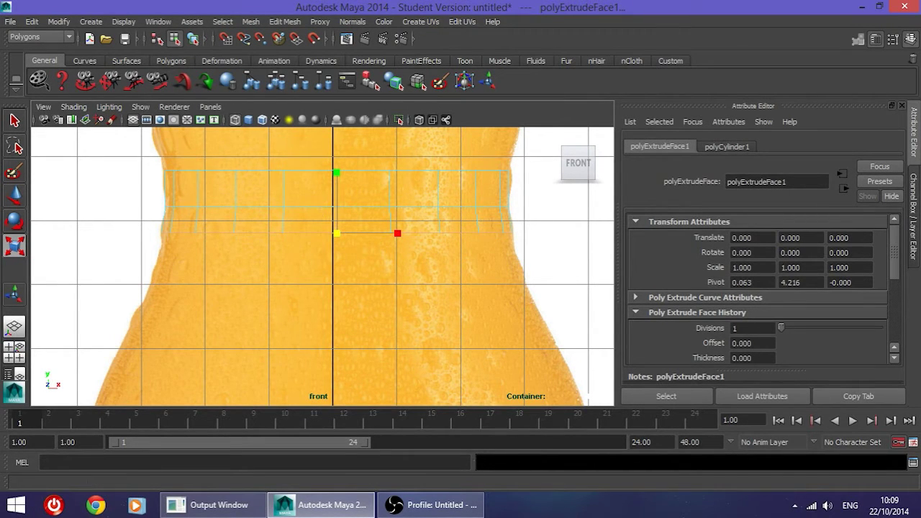
Examine the bottle image from the waist down past the label to judge how the outline widens below the cylinder
{"action": "scroll", "coordinate": [319, 283], "scroll_direction": "down", "scroll_amount": 6}
{"action": "middle_click_drag", "start_coordinate": [312, 351], "coordinate": [316, 381], "text": "alt"}
{"action": "middle_click_drag", "start_coordinate": [319, 185], "coordinate": [323, 344], "text": "alt"}
{"action": "scroll", "coordinate": [325, 323], "scroll_direction": "up", "scroll_amount": 3}
{"action": "scroll", "coordinate": [325, 323], "scroll_direction": "up", "scroll_amount": 5}
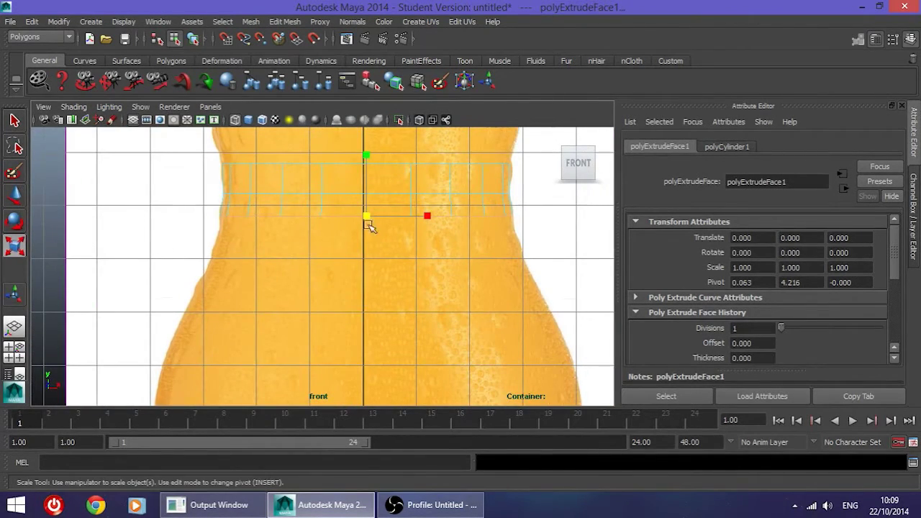
{"action": "middle_click_drag", "start_coordinate": [255, 320], "coordinate": [261, 269], "text": "alt"}
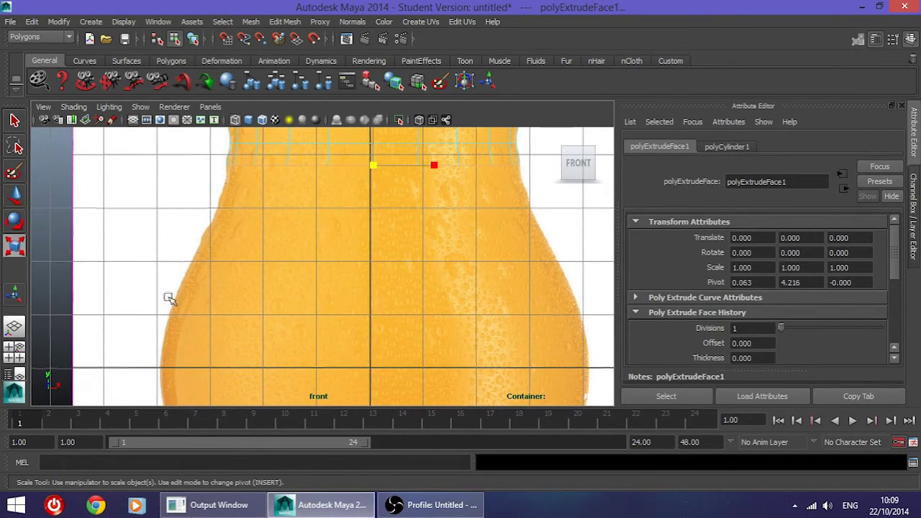
{"action": "middle_click_drag", "start_coordinate": [211, 333], "coordinate": [224, 191], "text": "alt"}
{"action": "scroll", "coordinate": [227, 203], "scroll_direction": "down", "scroll_amount": 5}
{"action": "middle_click_drag", "start_coordinate": [359, 318], "coordinate": [362, 170], "text": "alt"}
{"action": "middle_click_drag", "start_coordinate": [356, 336], "coordinate": [294, 270], "text": "alt"}
{"action": "middle_click_drag", "start_coordinate": [336, 195], "coordinate": [346, 371], "text": "alt"}
{"action": "middle_click_drag", "start_coordinate": [317, 175], "coordinate": [326, 330], "text": "alt"}
{"action": "middle_click_drag", "start_coordinate": [333, 375], "coordinate": [334, 219], "text": "alt"}
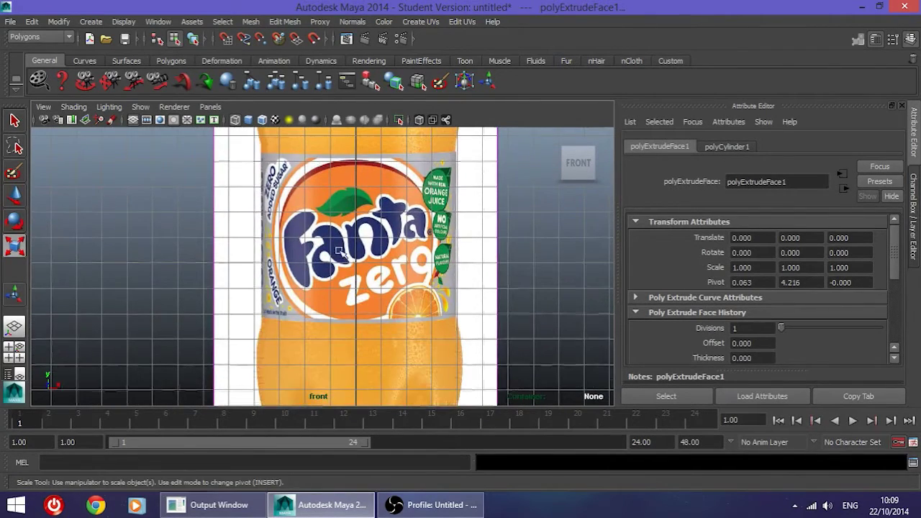
{"action": "middle_click_drag", "start_coordinate": [302, 187], "coordinate": [296, 318], "text": "alt"}
{"action": "scroll", "coordinate": [311, 252], "scroll_direction": "up", "scroll_amount": 3}
{"action": "middle_click_drag", "start_coordinate": [348, 172], "coordinate": [338, 260], "text": "alt"}
{"action": "scroll", "coordinate": [336, 324], "scroll_direction": "up", "scroll_amount": 3}
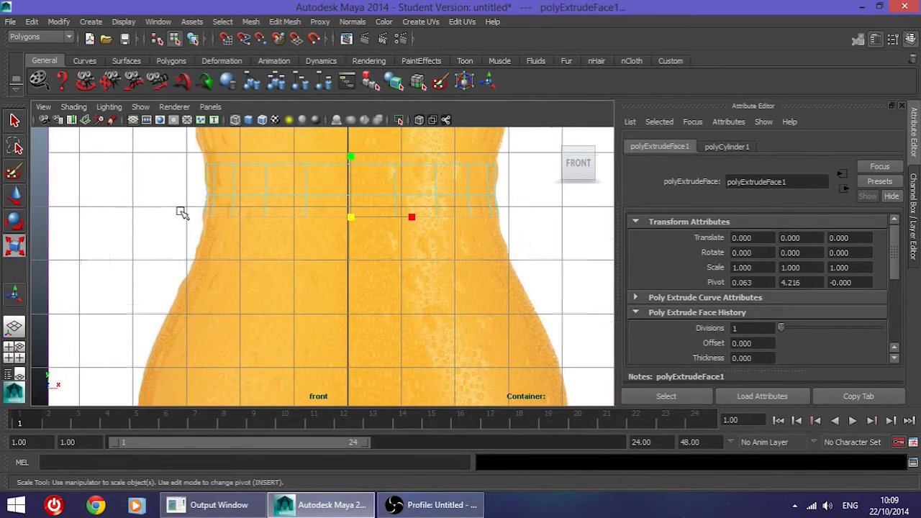
Extrude the bottom faces again, lower them to about Y 3.26 and scale them up about 1.04 to match the outline
{"action": "left_click", "coordinate": [284, 20]}
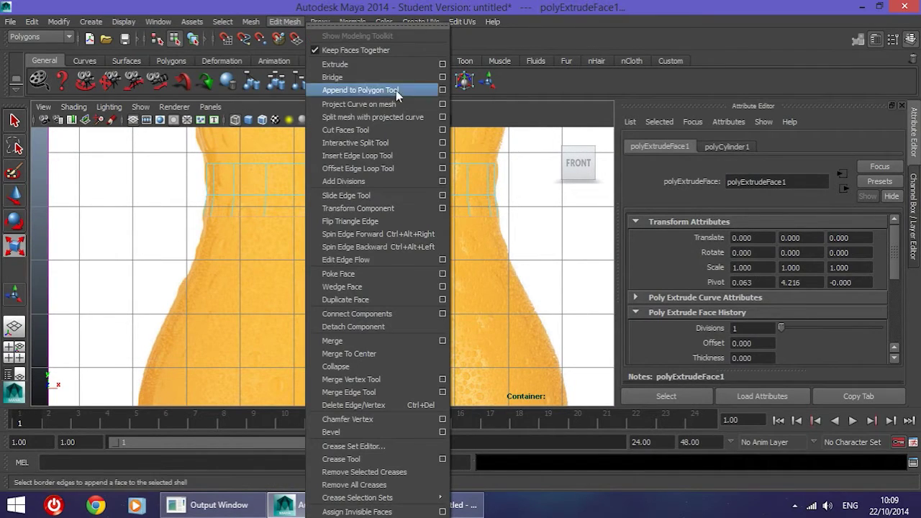
{"action": "left_click", "coordinate": [338, 64]}
{"action": "key", "text": "w"}
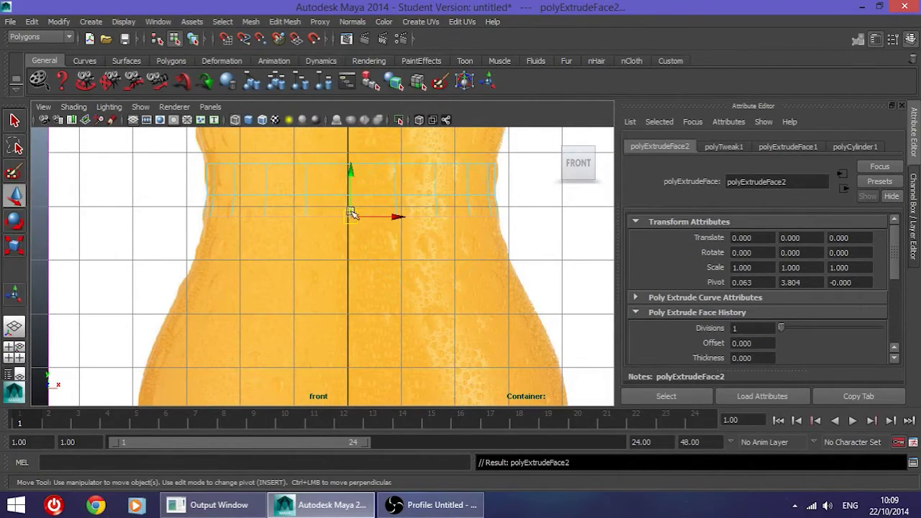
{"action": "left_click_drag", "start_coordinate": [349, 173], "coordinate": [348, 202]}
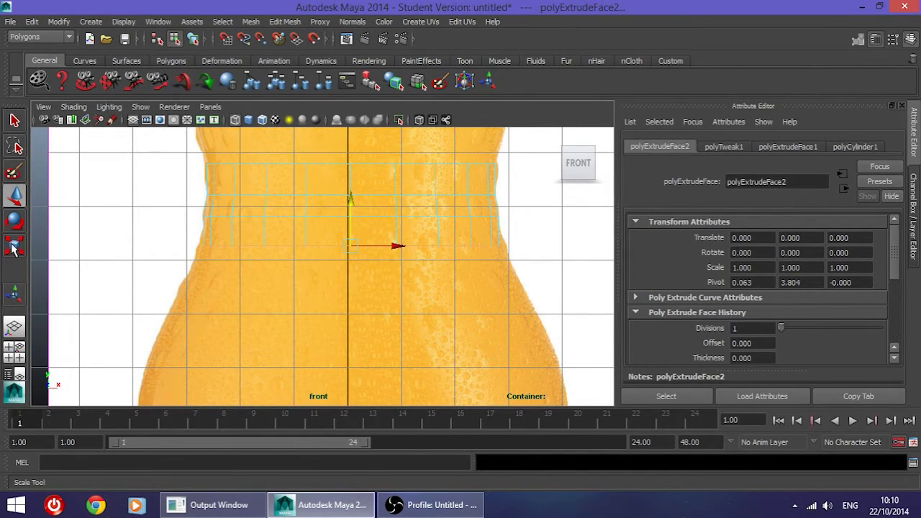
{"action": "key", "text": "r"}
{"action": "left_click_drag", "start_coordinate": [353, 247], "coordinate": [355, 249]}
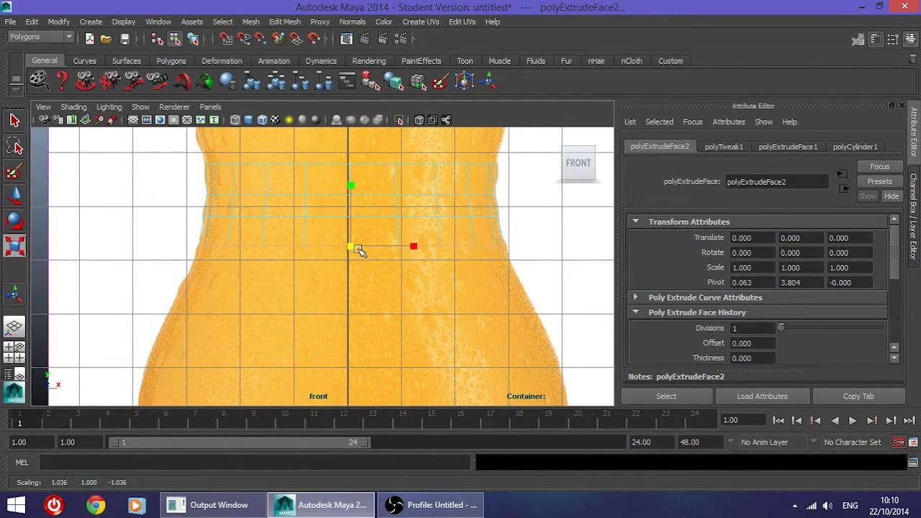
Extrude a further section from the bottom faces, lower it to about Y 2.8 and widen it about 1.08 to the bottle's edge
{"action": "middle_click_drag", "start_coordinate": [362, 257], "coordinate": [352, 258], "text": "alt"}
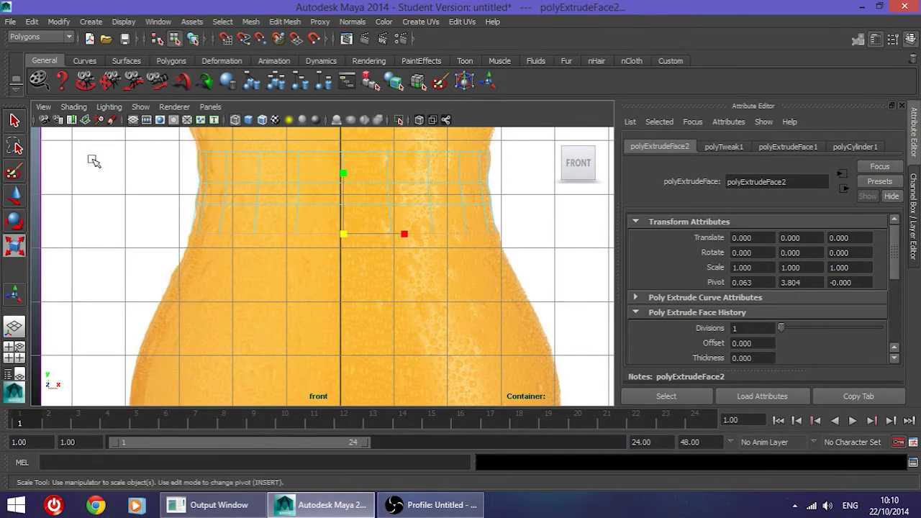
{"action": "key", "text": "ctrl+e"}
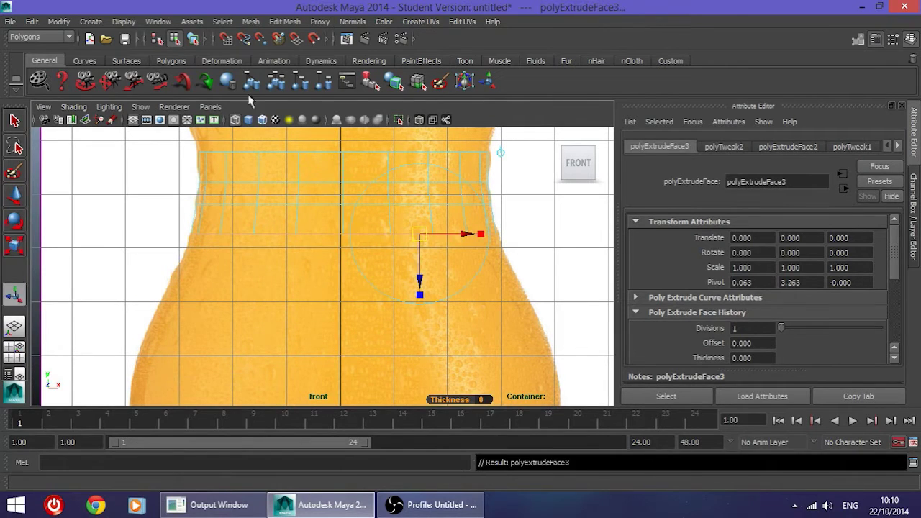
{"action": "left_click", "coordinate": [16, 194]}
{"action": "left_click_drag", "start_coordinate": [345, 191], "coordinate": [344, 200]}
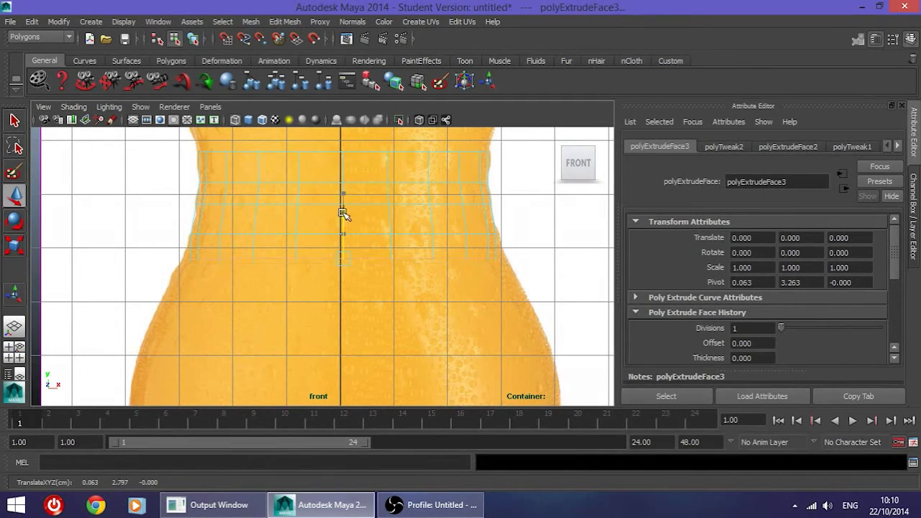
{"action": "left_click", "coordinate": [16, 245]}
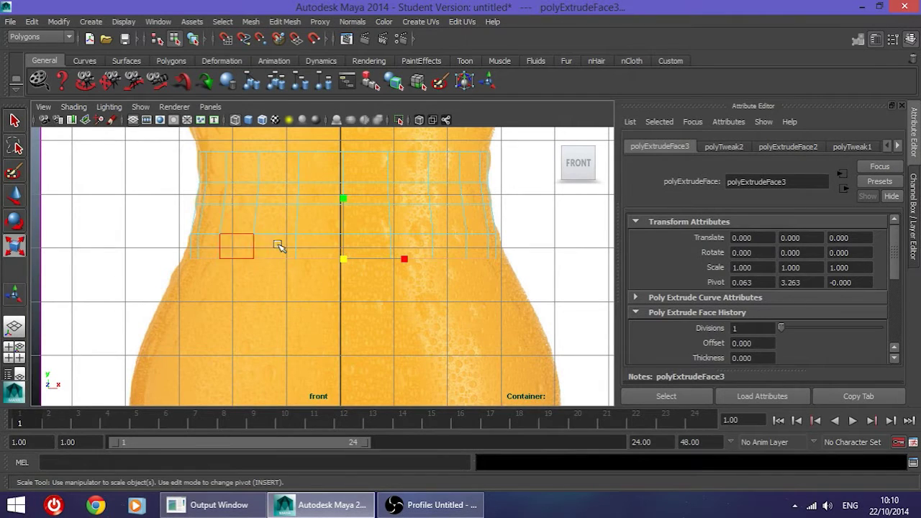
{"action": "left_click_drag", "start_coordinate": [343, 258], "coordinate": [346, 262]}
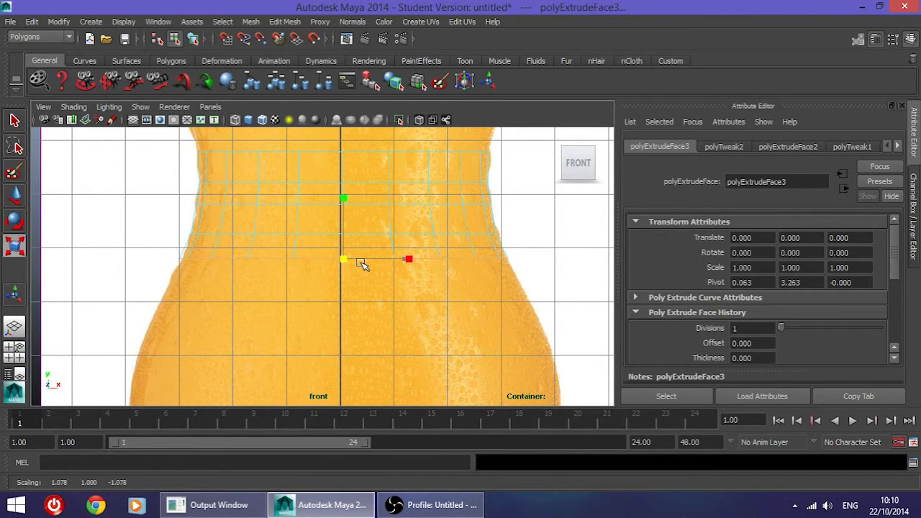
{"action": "middle_click_drag", "start_coordinate": [360, 278], "coordinate": [348, 264], "text": "alt"}
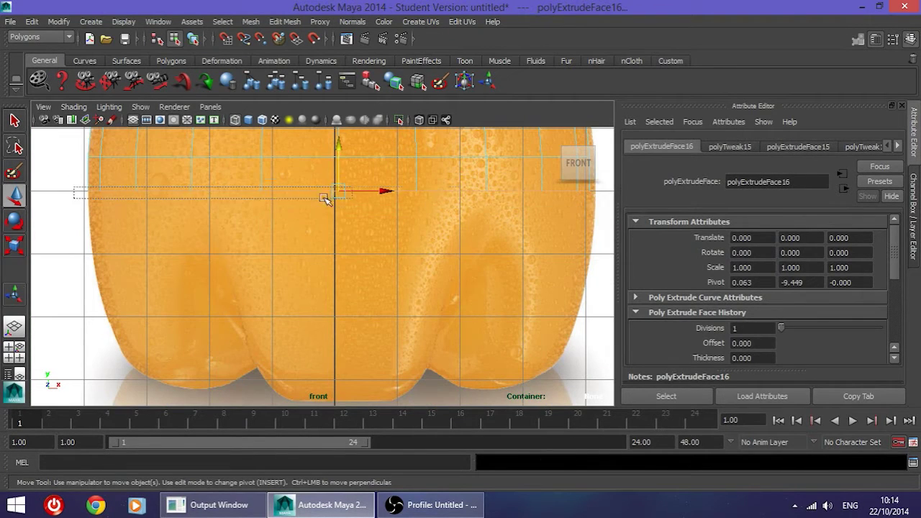
Reselect only the bottom cap faces near the bottle's base and undo the trial move made on them
{"action": "left_click", "coordinate": [76, 199]}
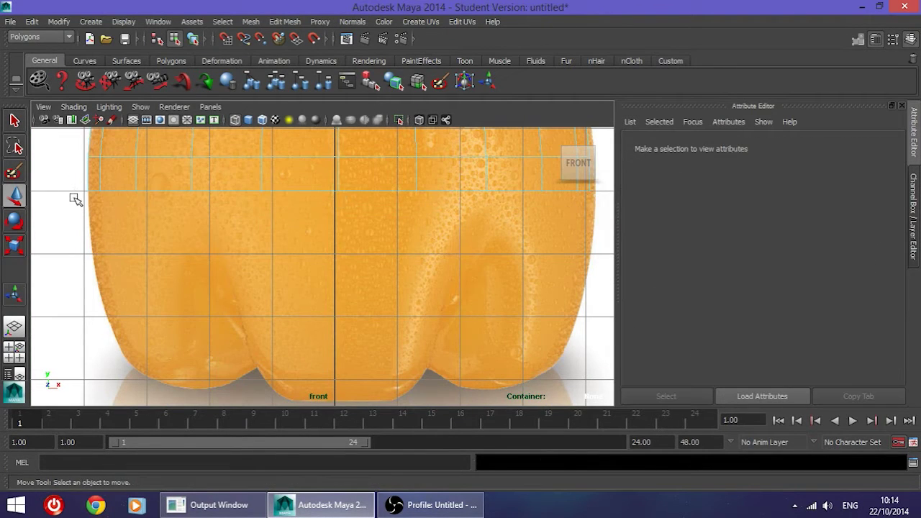
{"action": "left_click_drag", "start_coordinate": [61, 185], "coordinate": [602, 203]}
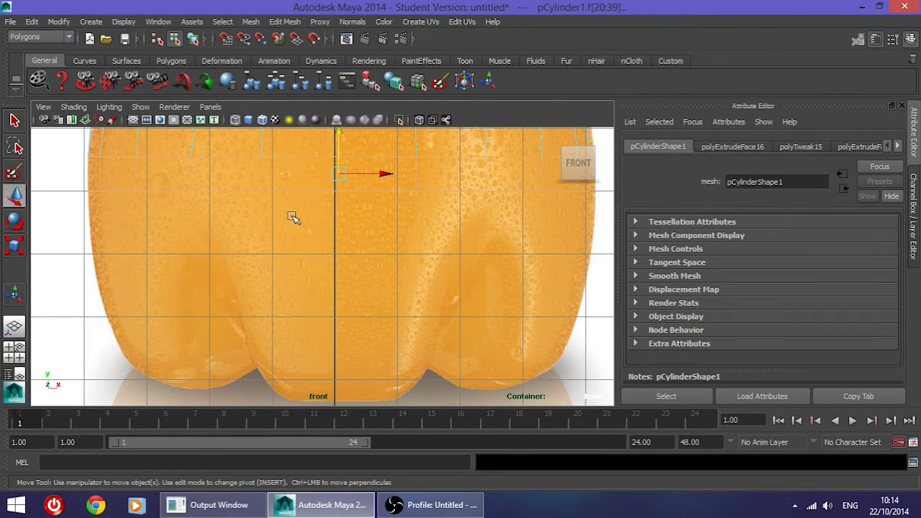
{"action": "middle_click_drag", "start_coordinate": [533, 216], "coordinate": [502, 263], "text": "alt"}
{"action": "left_click_drag", "start_coordinate": [581, 216], "coordinate": [33, 220], "text": "ctrl"}
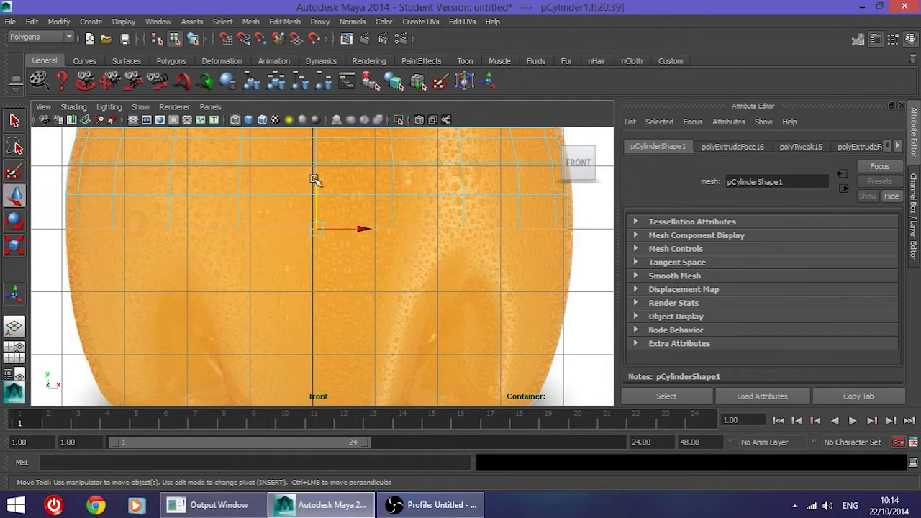
{"action": "left_click_drag", "start_coordinate": [315, 179], "coordinate": [319, 213]}
{"action": "key", "text": "ctrl+z"}
Extrude the bottom cap faces straight down to the lowest point of the bottle's base, at about Y -13.34
{"action": "middle_click_drag", "start_coordinate": [317, 292], "coordinate": [331, 251], "text": "alt"}
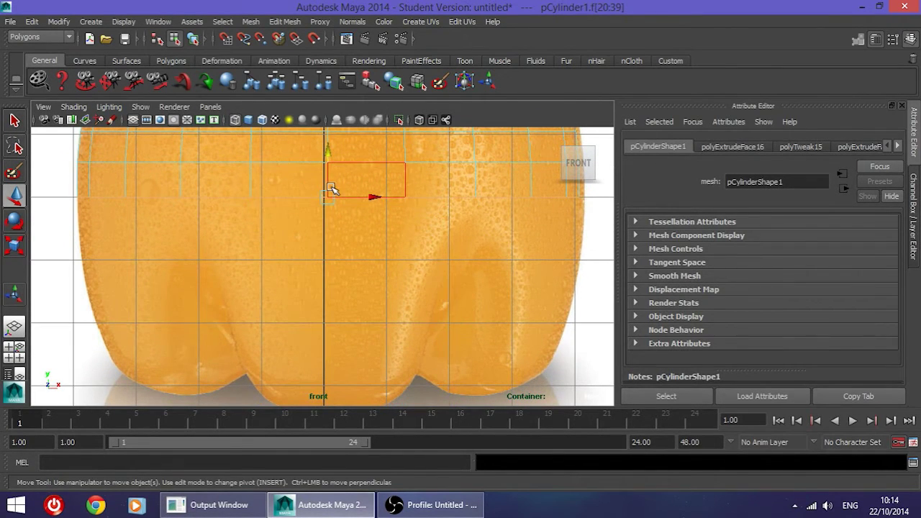
{"action": "left_click", "coordinate": [284, 21]}
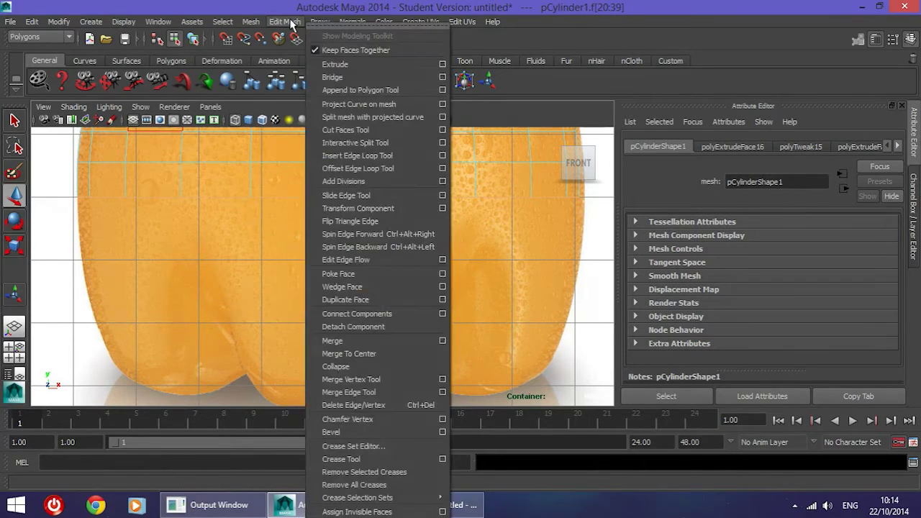
{"action": "left_click", "coordinate": [327, 66]}
{"action": "left_click", "coordinate": [14, 195]}
{"action": "left_click_drag", "start_coordinate": [326, 151], "coordinate": [330, 315]}
{"action": "middle_click_drag", "start_coordinate": [329, 314], "coordinate": [337, 216], "text": "alt"}
{"action": "left_click_drag", "start_coordinate": [334, 212], "coordinate": [337, 263]}
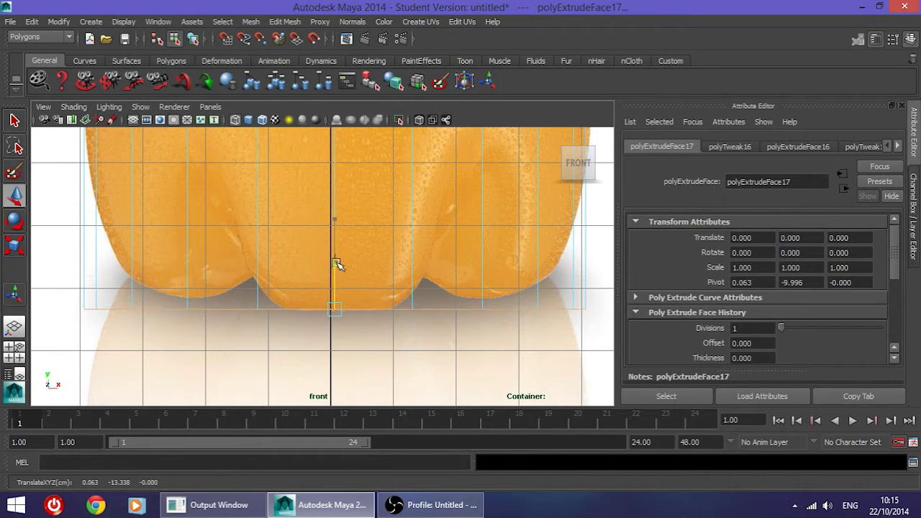
Inspect the extruded body and its bottom cap from below and from the side in the perspective view
{"action": "scroll", "coordinate": [364, 257], "scroll_direction": "down", "scroll_amount": 5}
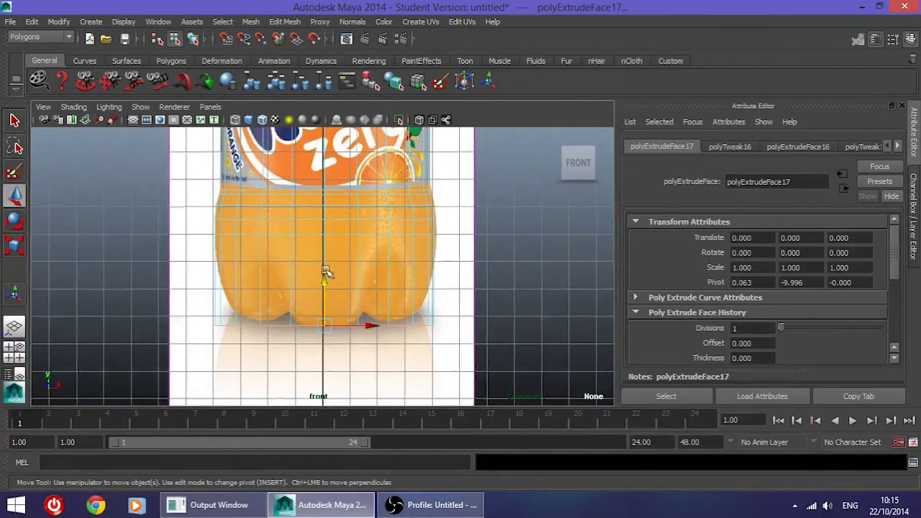
{"action": "key", "text": "space"}
{"action": "key", "text": "space"}
{"action": "left_click_drag", "start_coordinate": [369, 281], "coordinate": [374, 214], "text": "alt"}
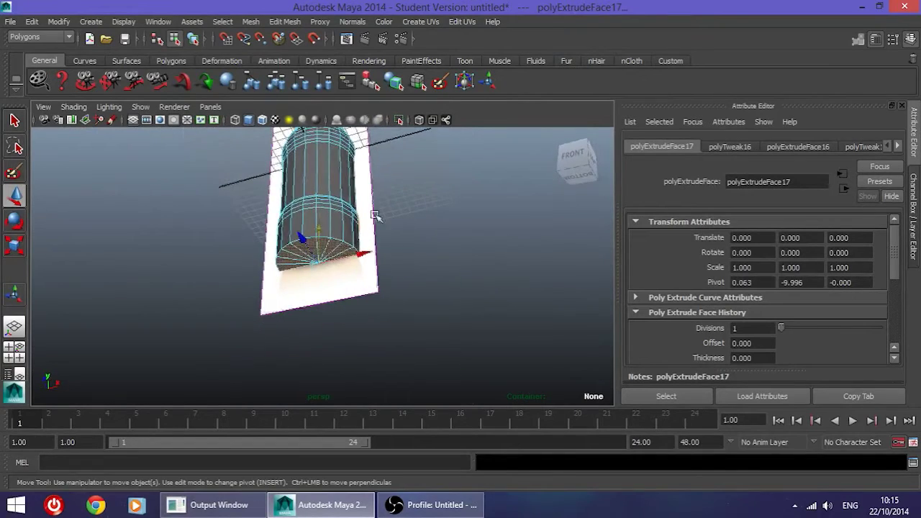
{"action": "left_click_drag", "start_coordinate": [334, 248], "coordinate": [302, 255], "text": "alt"}
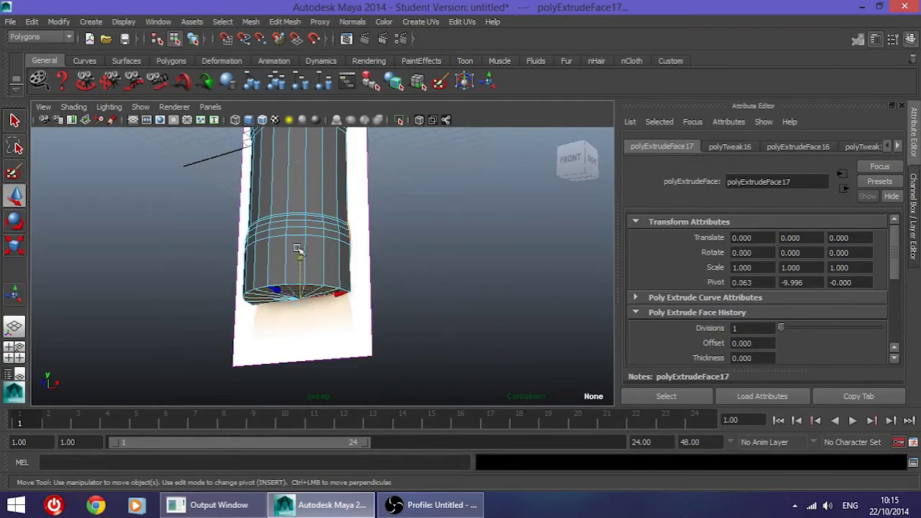
{"action": "middle_click_drag", "start_coordinate": [302, 254], "coordinate": [301, 350], "text": "alt"}
{"action": "left_click_drag", "start_coordinate": [286, 244], "coordinate": [283, 276], "text": "alt"}
{"action": "middle_click_drag", "start_coordinate": [292, 307], "coordinate": [300, 172], "text": "alt"}
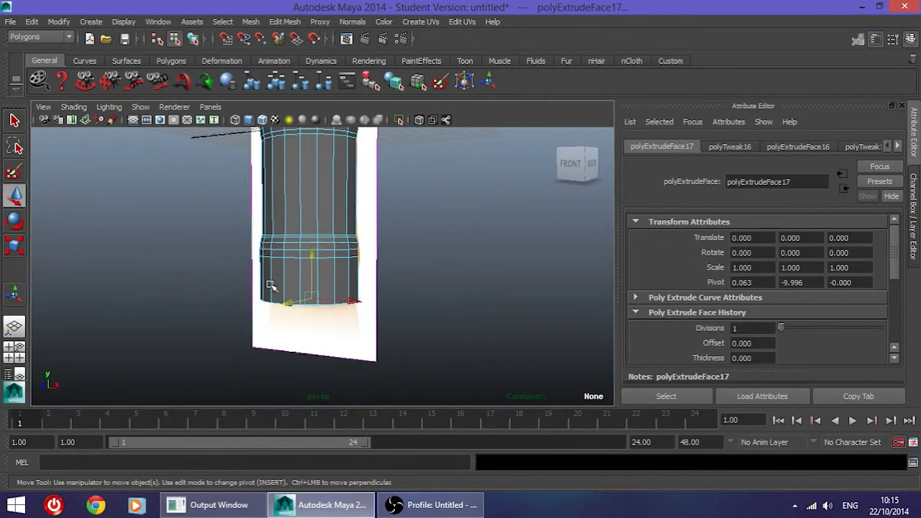
Return to the full-size front view and deselect the extruded bottom faces
{"action": "key", "text": "space"}
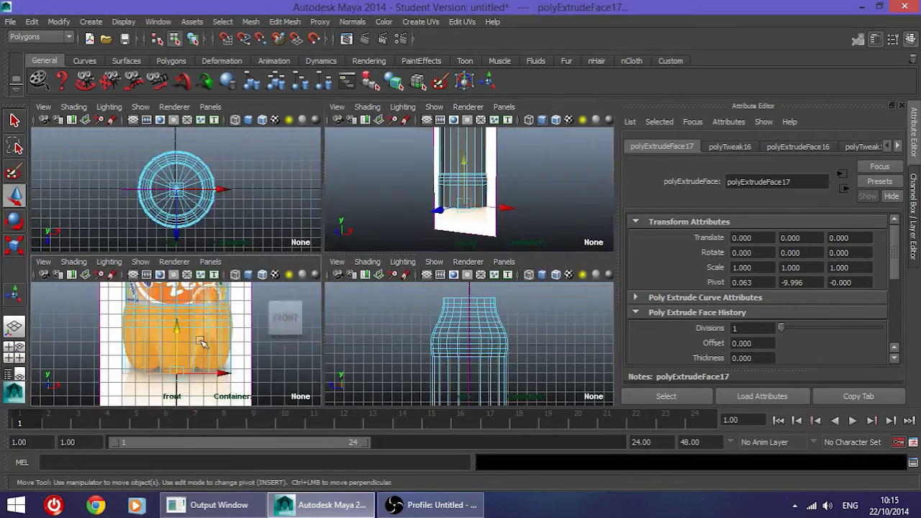
{"action": "key", "text": "space"}
{"action": "left_click", "coordinate": [456, 244]}
{"action": "mouse_move", "coordinate": [426, 181]}
{"action": "middle_mouse_down", "text": "alt"}
{"action": "mouse_move", "coordinate": [411, 207]}
{"action": "mouse_move", "coordinate": [414, 176]}
{"action": "middle_mouse_up", "text": "alt"}
{"action": "middle_click_drag", "start_coordinate": [339, 190], "coordinate": [333, 343], "text": "alt"}
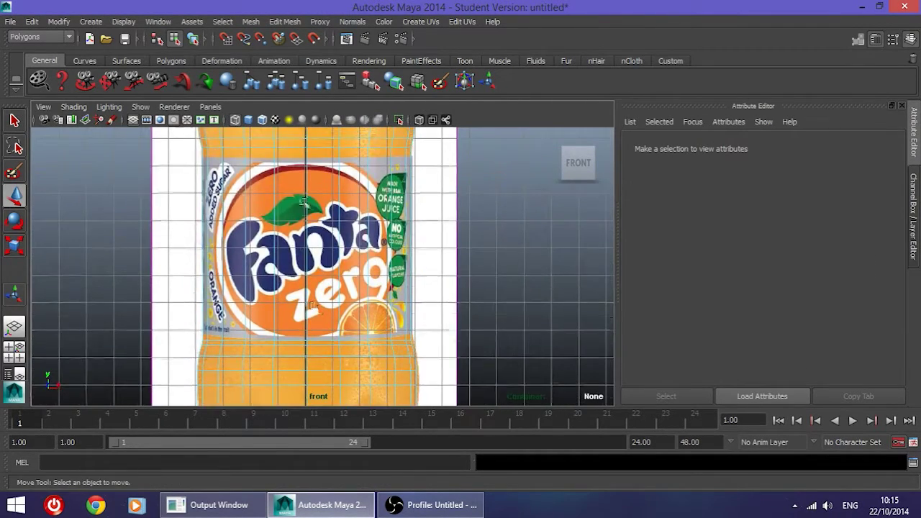
Examine the mesh against the reference image from the label down to the base and up to the waist in the front view
{"action": "middle_click_drag", "start_coordinate": [303, 171], "coordinate": [296, 284], "text": "alt"}
{"action": "scroll", "coordinate": [297, 259], "scroll_direction": "up", "scroll_amount": 2}
{"action": "middle_click_drag", "start_coordinate": [300, 236], "coordinate": [300, 381], "text": "alt"}
{"action": "scroll", "coordinate": [298, 333], "scroll_direction": "down", "scroll_amount": 3}
{"action": "scroll", "coordinate": [299, 273], "scroll_direction": "up", "scroll_amount": 1}
{"action": "middle_click_drag", "start_coordinate": [357, 329], "coordinate": [324, 244], "text": "alt"}
{"action": "middle_click_drag", "start_coordinate": [324, 317], "coordinate": [319, 176], "text": "alt"}
{"action": "scroll", "coordinate": [318, 187], "scroll_direction": "down", "scroll_amount": 3}
{"action": "middle_click_drag", "start_coordinate": [321, 380], "coordinate": [310, 134], "text": "alt"}
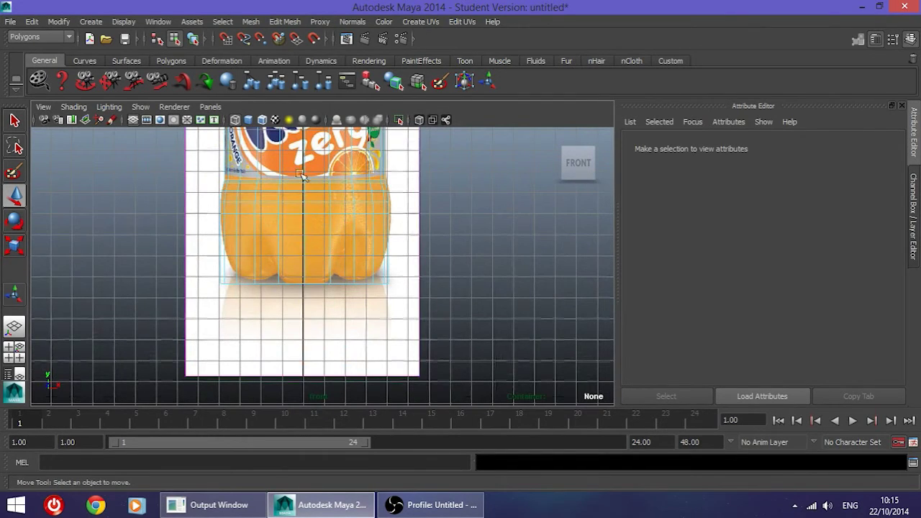
{"action": "middle_click_drag", "start_coordinate": [234, 186], "coordinate": [248, 360], "text": "alt"}
{"action": "middle_click_drag", "start_coordinate": [268, 169], "coordinate": [271, 343], "text": "alt"}
{"action": "scroll", "coordinate": [291, 251], "scroll_direction": "up", "scroll_amount": 3}
{"action": "middle_click_drag", "start_coordinate": [294, 258], "coordinate": [320, 343], "text": "alt"}
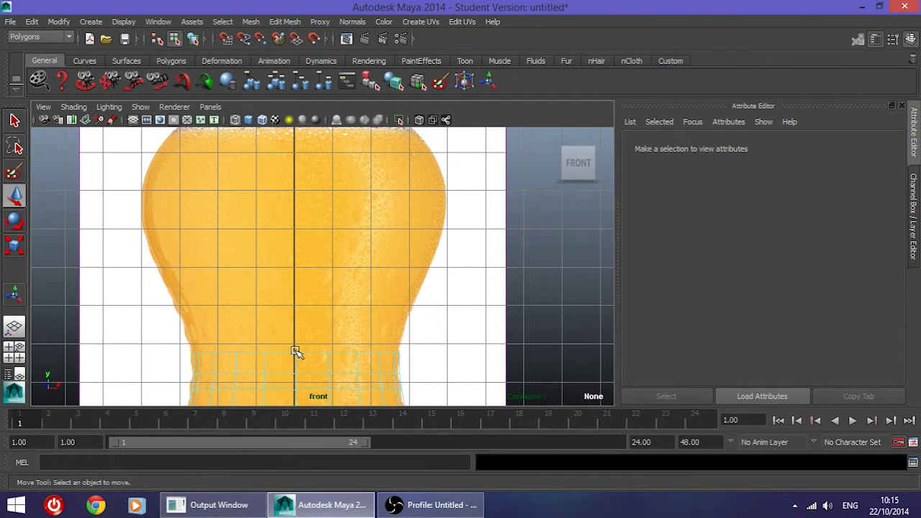
Select the top cap faces at the bottle's narrow waist above the label and undo the trial upward move made on them
{"action": "middle_click_drag", "start_coordinate": [308, 360], "coordinate": [339, 275], "text": "alt"}
{"action": "left_click_drag", "start_coordinate": [191, 251], "coordinate": [486, 276]}
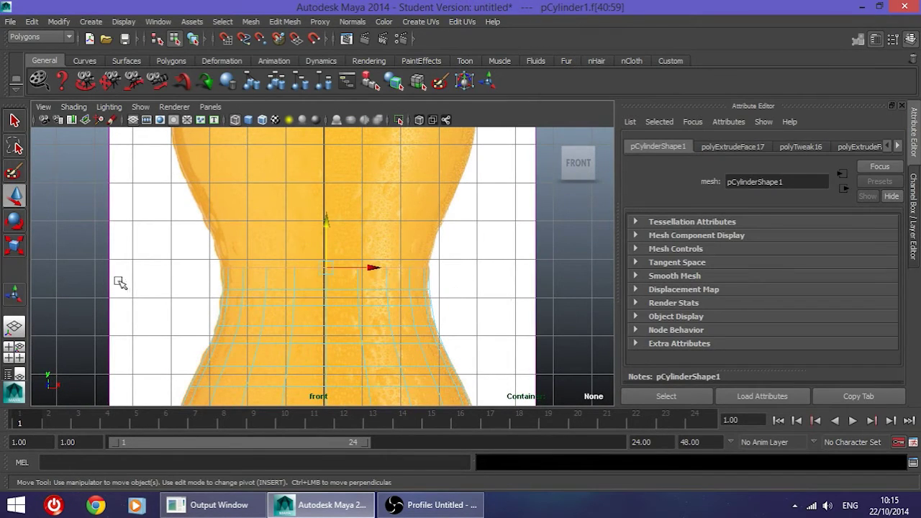
{"action": "middle_click_drag", "start_coordinate": [346, 287], "coordinate": [310, 293], "text": "alt"}
{"action": "scroll", "coordinate": [290, 310], "scroll_direction": "up", "scroll_amount": 2}
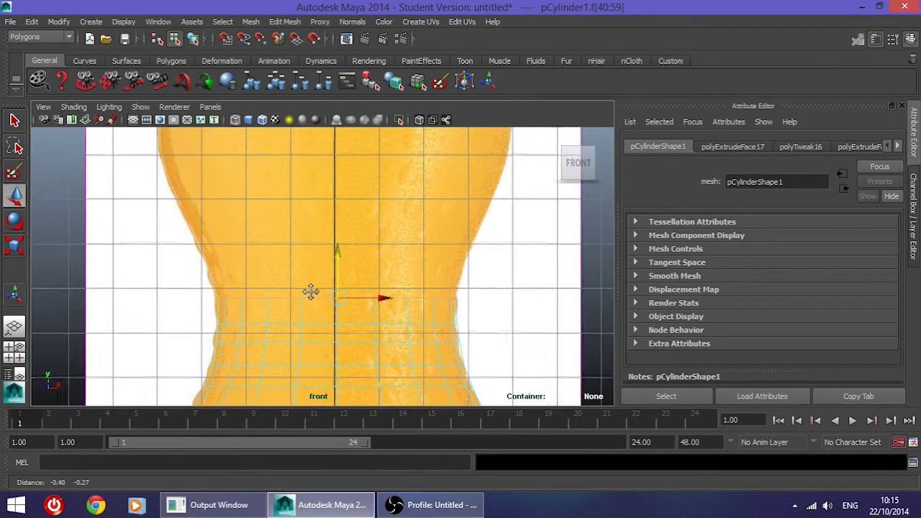
{"action": "left_click_drag", "start_coordinate": [332, 261], "coordinate": [344, 216]}
{"action": "key", "text": "ctrl+z"}
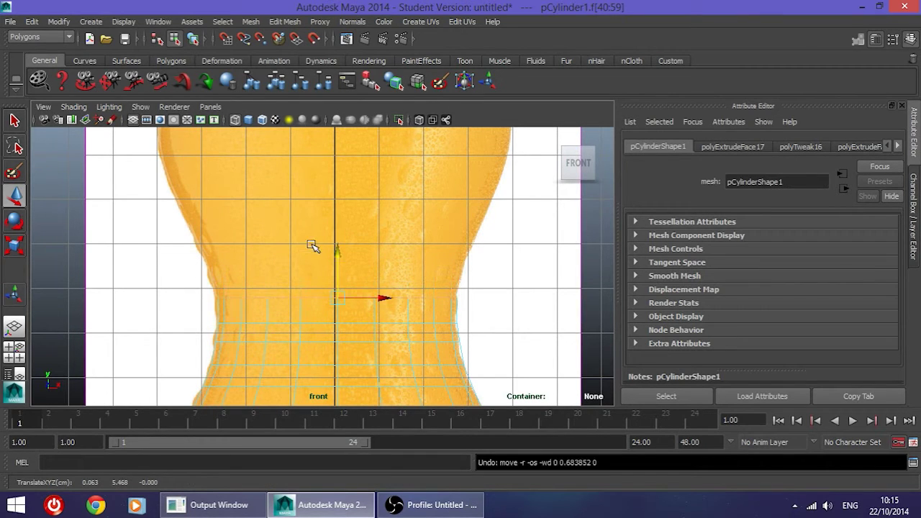
Extrude the waist's top cap faces up to about Y 5.30 and scale them out slightly to match the bottle's outline
{"action": "left_click", "coordinate": [286, 21]}
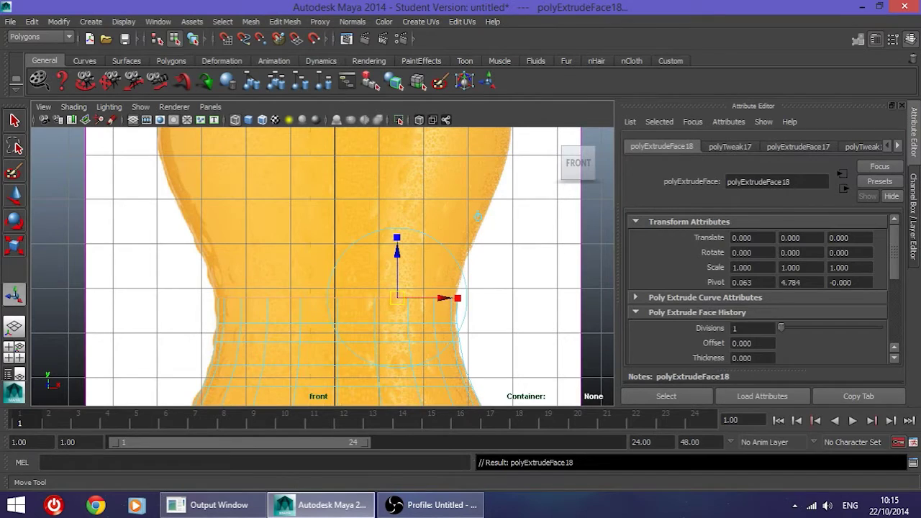
{"action": "key", "text": "w"}
{"action": "left_click_drag", "start_coordinate": [335, 247], "coordinate": [334, 225]}
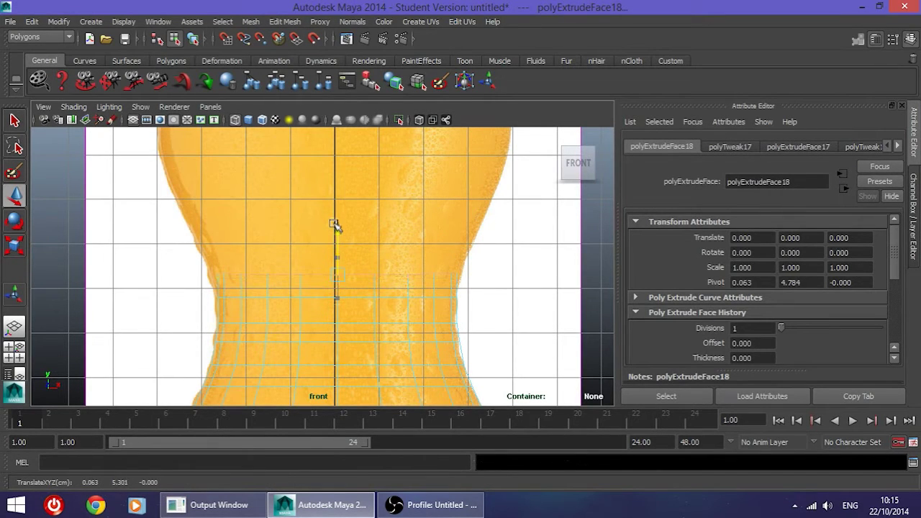
{"action": "key", "text": "r"}
{"action": "left_click_drag", "start_coordinate": [335, 277], "coordinate": [346, 279]}
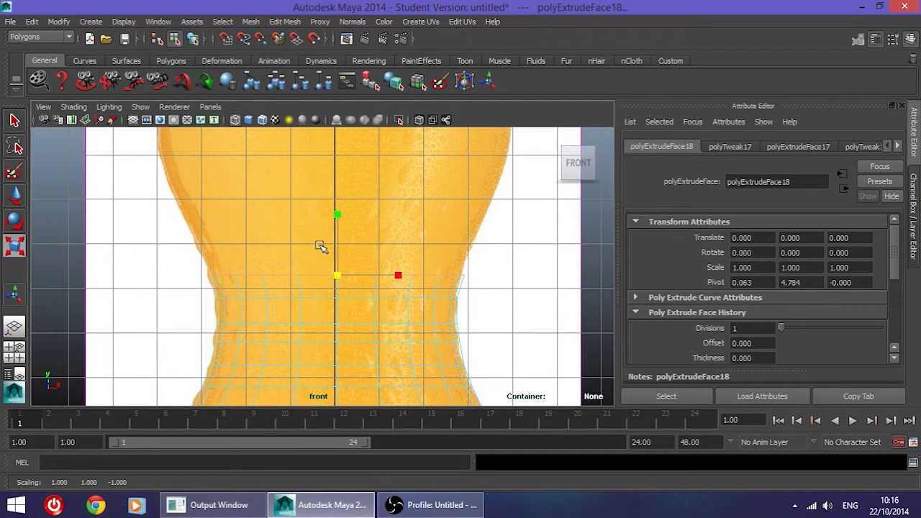
{"action": "key", "text": "w"}
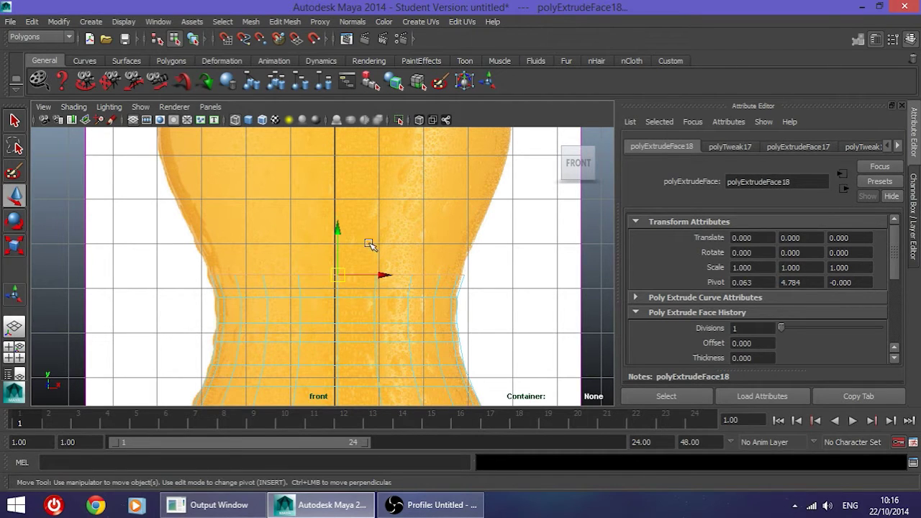
Extrude the top cap faces up by another short segment and widen them by about 1.06 to follow the flaring outline
{"action": "left_click", "coordinate": [283, 20]}
{"action": "left_click", "coordinate": [370, 67]}
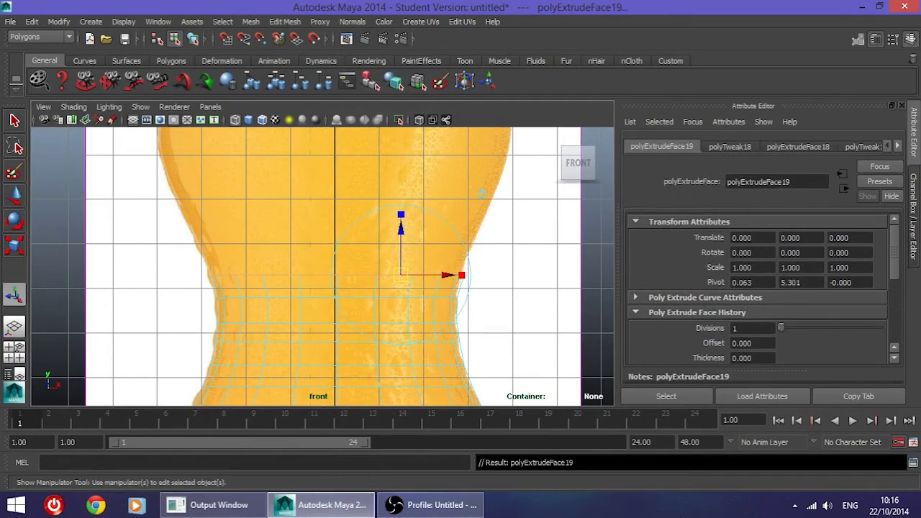
{"action": "key", "text": "w"}
{"action": "left_click_drag", "start_coordinate": [344, 229], "coordinate": [339, 206]}
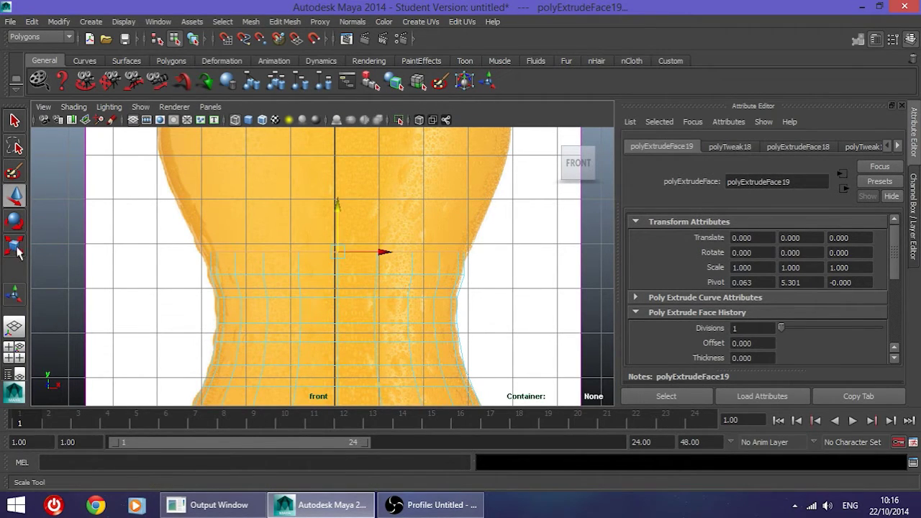
{"action": "key", "text": "r"}
{"action": "left_click_drag", "start_coordinate": [338, 253], "coordinate": [352, 254]}
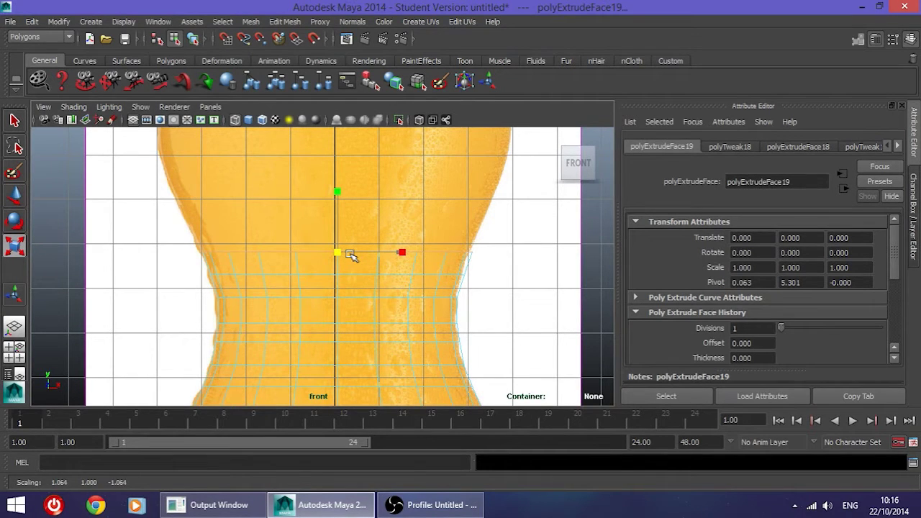
{"action": "left_click_drag", "start_coordinate": [349, 253], "coordinate": [350, 252]}
{"action": "scroll", "coordinate": [352, 239], "scroll_direction": "down", "scroll_amount": 5}
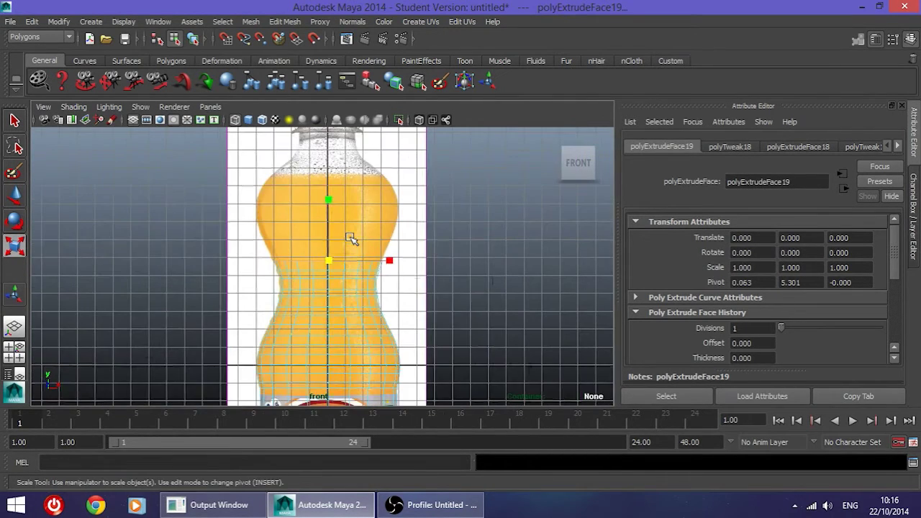
{"action": "scroll", "coordinate": [341, 280], "scroll_direction": "up", "scroll_amount": 3}
{"action": "scroll", "coordinate": [347, 320], "scroll_direction": "up", "scroll_amount": 2}
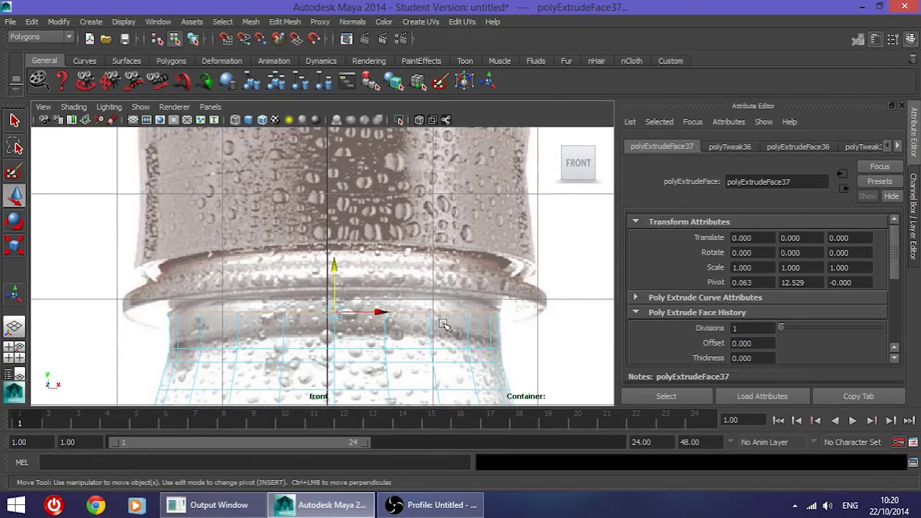
Inspect the extruded upper body, shoulder and neck in the front view and the neck's top cap in the perspective view
{"action": "scroll", "coordinate": [444, 325], "scroll_direction": "down", "scroll_amount": 6}
{"action": "scroll", "coordinate": [386, 298], "scroll_direction": "up", "scroll_amount": 4}
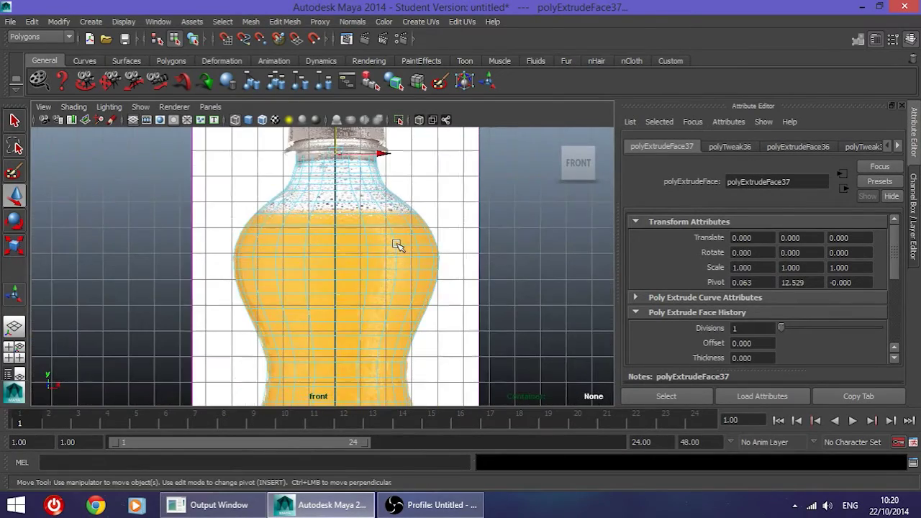
{"action": "middle_click_drag", "start_coordinate": [400, 255], "coordinate": [408, 208], "text": "alt"}
{"action": "key", "text": "space"}
{"action": "key", "text": "space"}
{"action": "left_click_drag", "start_coordinate": [440, 187], "coordinate": [343, 255], "text": "alt"}
{"action": "middle_click_drag", "start_coordinate": [344, 255], "coordinate": [341, 277], "text": "alt"}
{"action": "scroll", "coordinate": [338, 292], "scroll_direction": "up", "scroll_amount": 5}
{"action": "left_click_drag", "start_coordinate": [339, 292], "coordinate": [341, 262], "text": "alt"}
{"action": "middle_click_drag", "start_coordinate": [341, 261], "coordinate": [335, 314], "text": "alt"}
{"action": "left_click_drag", "start_coordinate": [314, 272], "coordinate": [319, 237], "text": "alt"}
{"action": "scroll", "coordinate": [318, 235], "scroll_direction": "up", "scroll_amount": 5}
{"action": "middle_click_drag", "start_coordinate": [319, 235], "coordinate": [330, 330], "text": "alt"}
{"action": "left_click_drag", "start_coordinate": [330, 330], "coordinate": [288, 230], "text": "alt"}
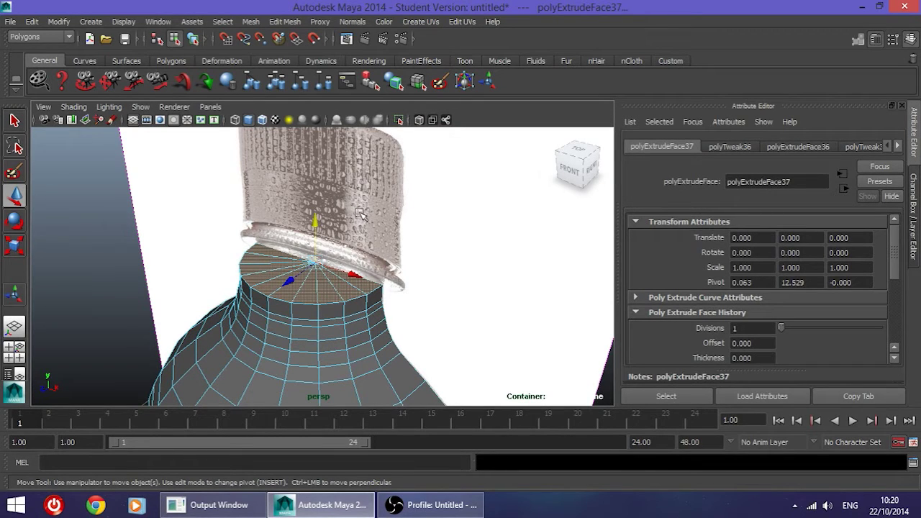
In the front view, raise the neck's top cap faces to about Y 12.89, just beneath the ring below the bottle cap
{"action": "key", "text": "space"}
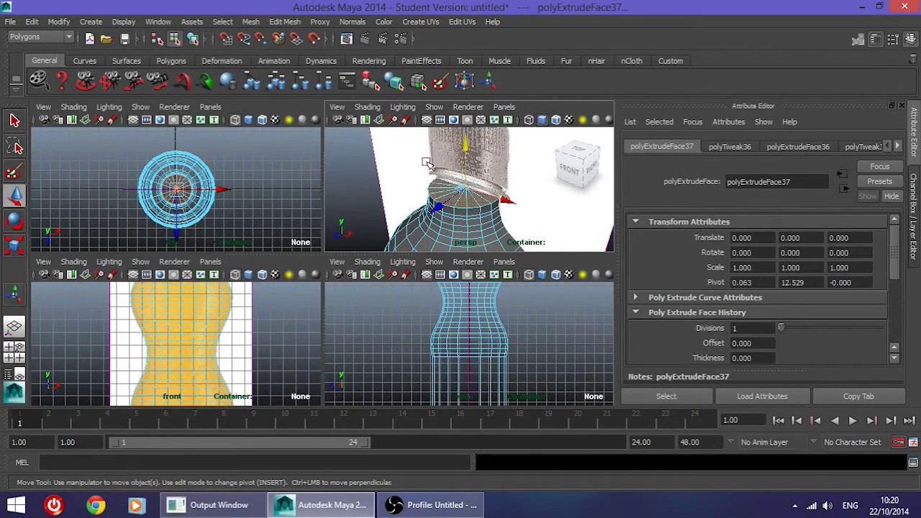
{"action": "key", "text": "space"}
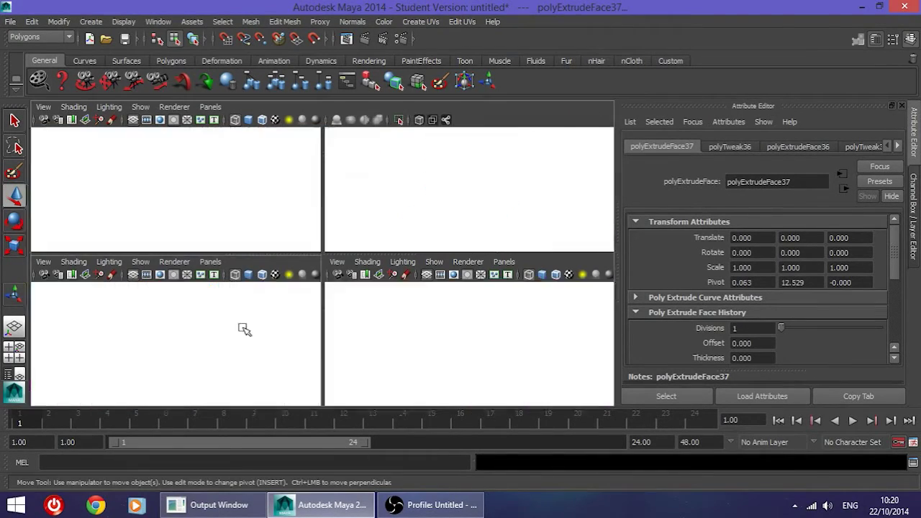
{"action": "middle_click_drag", "start_coordinate": [366, 165], "coordinate": [361, 370], "text": "alt"}
{"action": "scroll", "coordinate": [331, 190], "scroll_direction": "up", "scroll_amount": 3}
{"action": "middle_click_drag", "start_coordinate": [331, 190], "coordinate": [331, 301], "text": "alt"}
{"action": "scroll", "coordinate": [335, 366], "scroll_direction": "up", "scroll_amount": 4}
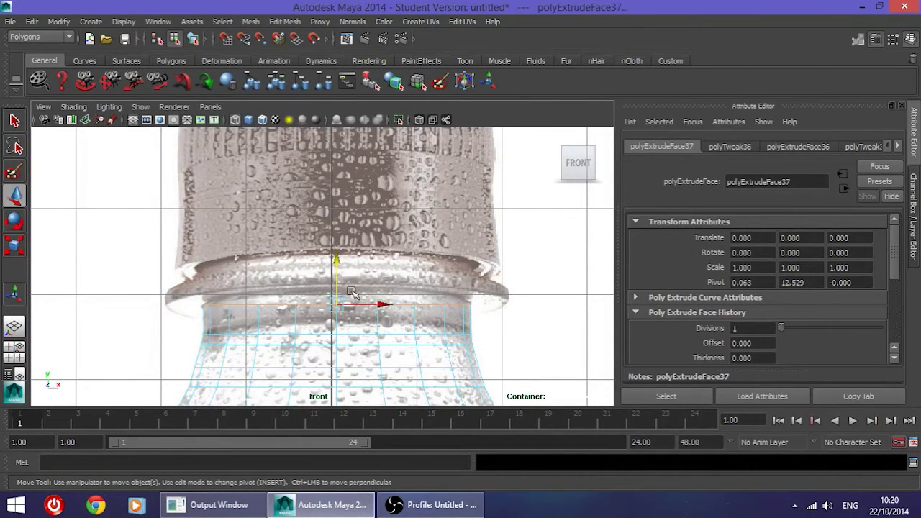
{"action": "scroll", "coordinate": [353, 295], "scroll_direction": "up", "scroll_amount": 3}
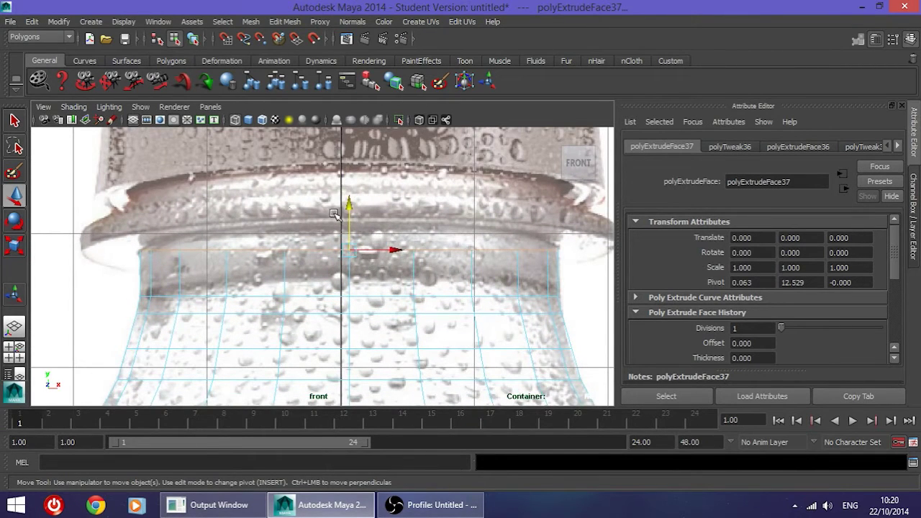
{"action": "left_click_drag", "start_coordinate": [348, 204], "coordinate": [349, 203]}
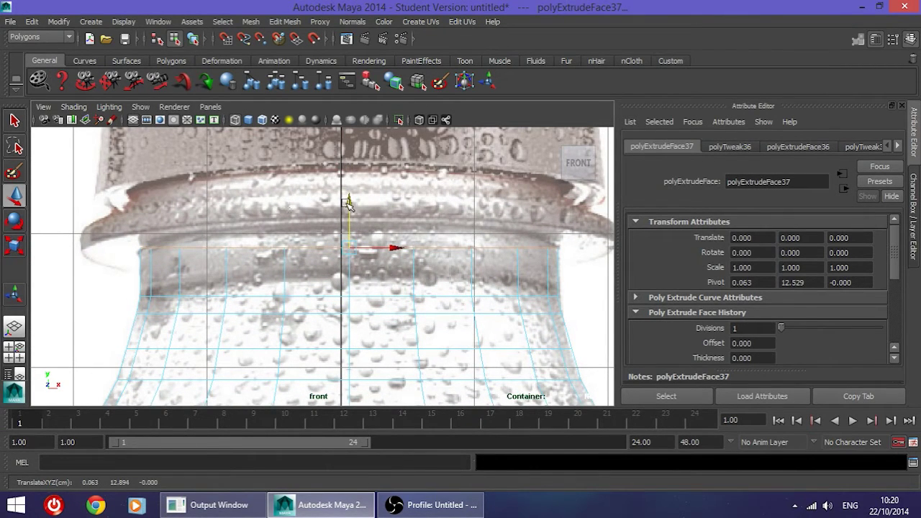
Extrude the neck's top cap faces in place and scale them outward to nearly the width of the neck ring
{"action": "left_click", "coordinate": [284, 22]}
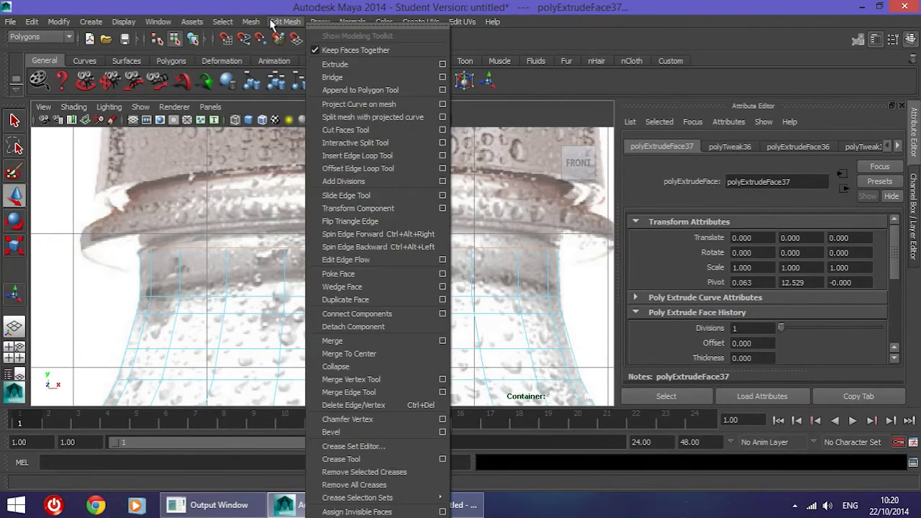
{"action": "left_click", "coordinate": [337, 65]}
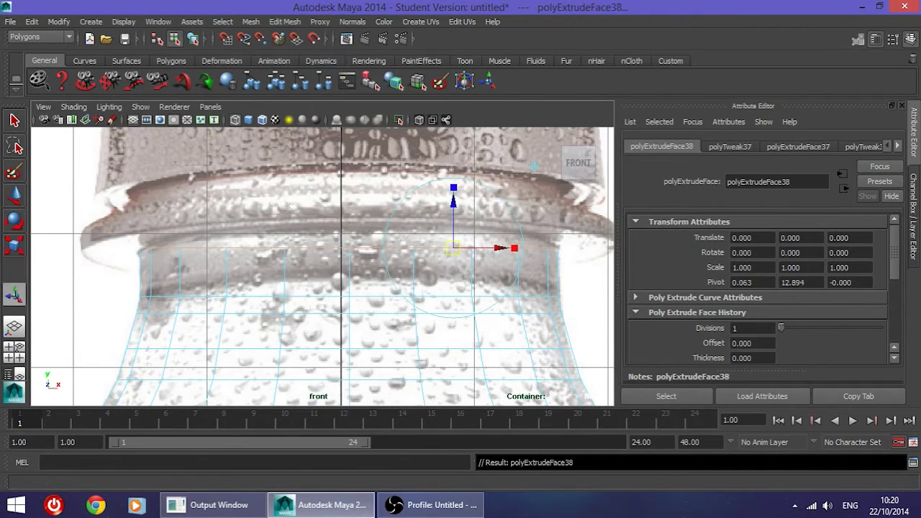
{"action": "left_click", "coordinate": [12, 248]}
{"action": "left_click_drag", "start_coordinate": [351, 249], "coordinate": [401, 255]}
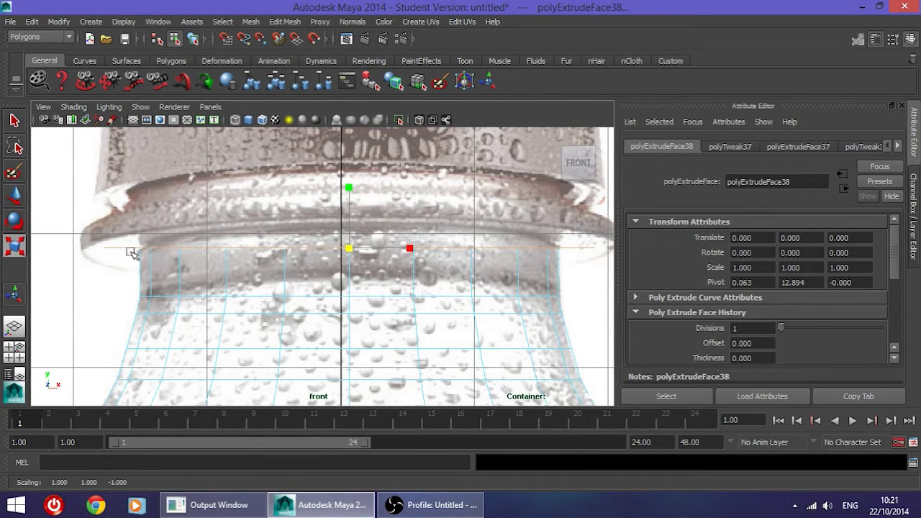
Extrude the widened cap faces up to about Y 13.02 to form the vertical rim of the neck ring
{"action": "left_click", "coordinate": [285, 21]}
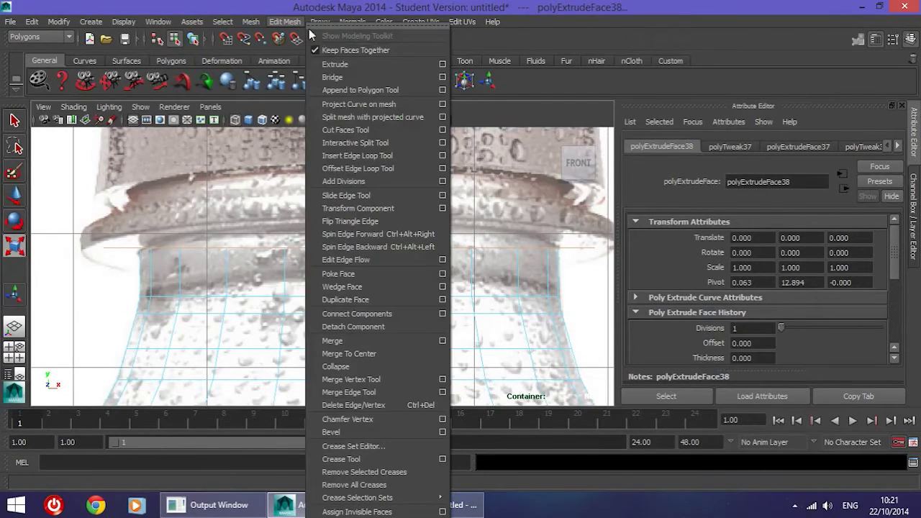
{"action": "left_click", "coordinate": [346, 64]}
{"action": "key", "text": "w"}
{"action": "left_click_drag", "start_coordinate": [350, 203], "coordinate": [357, 192]}
{"action": "scroll", "coordinate": [360, 245], "scroll_direction": "down", "scroll_amount": 4}
{"action": "scroll", "coordinate": [367, 249], "scroll_direction": "up", "scroll_amount": 3}
{"action": "middle_click_drag", "start_coordinate": [353, 250], "coordinate": [360, 267], "text": "alt"}
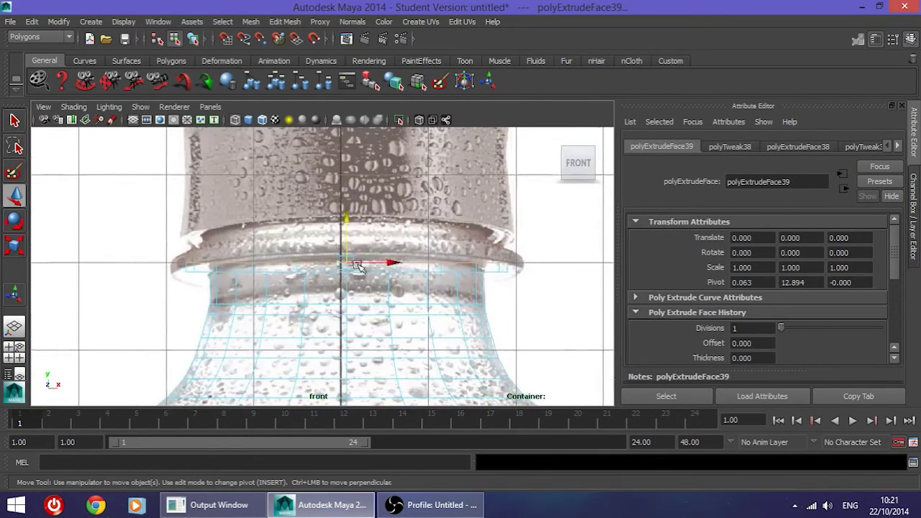
{"action": "scroll", "coordinate": [352, 235], "scroll_direction": "up", "scroll_amount": 1}
{"action": "left_click_drag", "start_coordinate": [354, 231], "coordinate": [354, 214]}
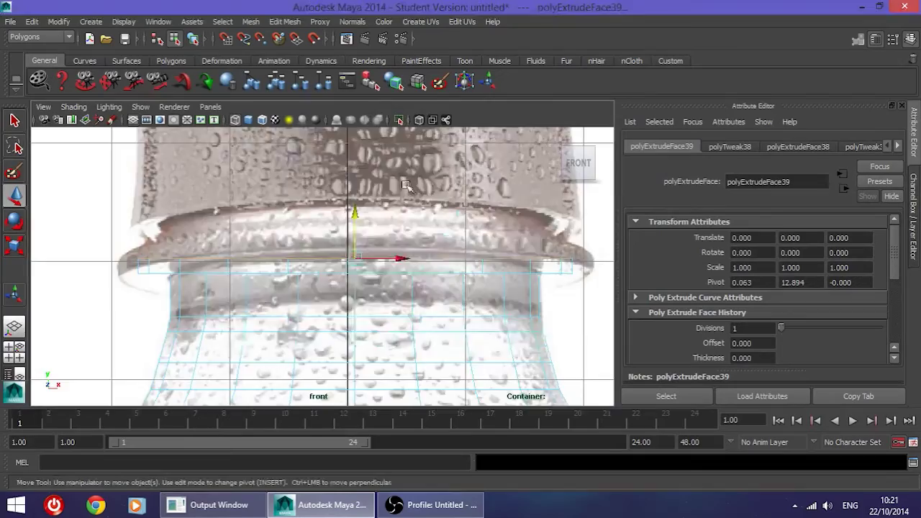
Inspect the new neck ring in the perspective view and compare it with the reference in the front view
{"action": "key", "text": "space"}
{"action": "key", "text": "space"}
{"action": "scroll", "coordinate": [345, 275], "scroll_direction": "up", "scroll_amount": 3}
{"action": "mouse_move", "coordinate": [333, 287]}
{"action": "left_mouse_down", "text": "alt"}
{"action": "mouse_move", "coordinate": [340, 267]}
{"action": "mouse_move", "coordinate": [341, 277]}
{"action": "mouse_move", "coordinate": [324, 280]}
{"action": "left_mouse_up", "text": "alt"}
{"action": "scroll", "coordinate": [337, 281], "scroll_direction": "down", "scroll_amount": 5}
{"action": "middle_click_drag", "start_coordinate": [327, 257], "coordinate": [327, 267], "text": "alt"}
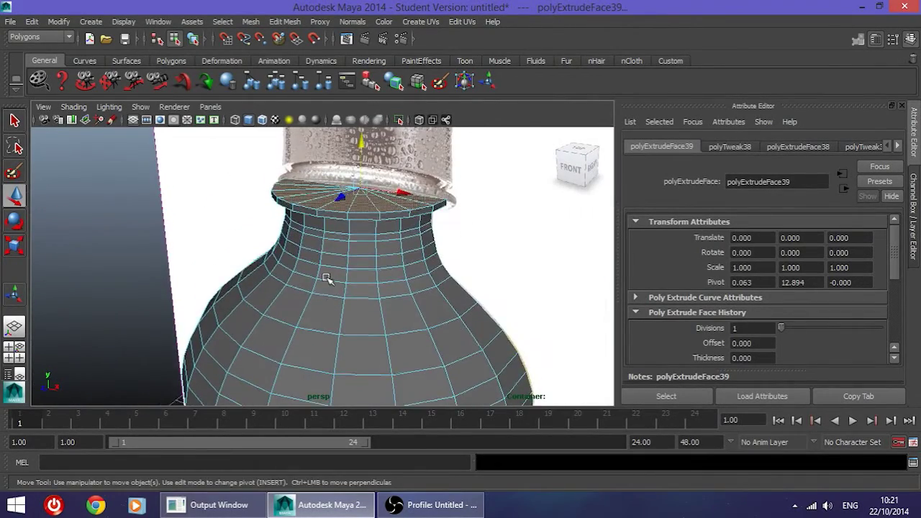
{"action": "key", "text": "space"}
{"action": "key", "text": "space"}
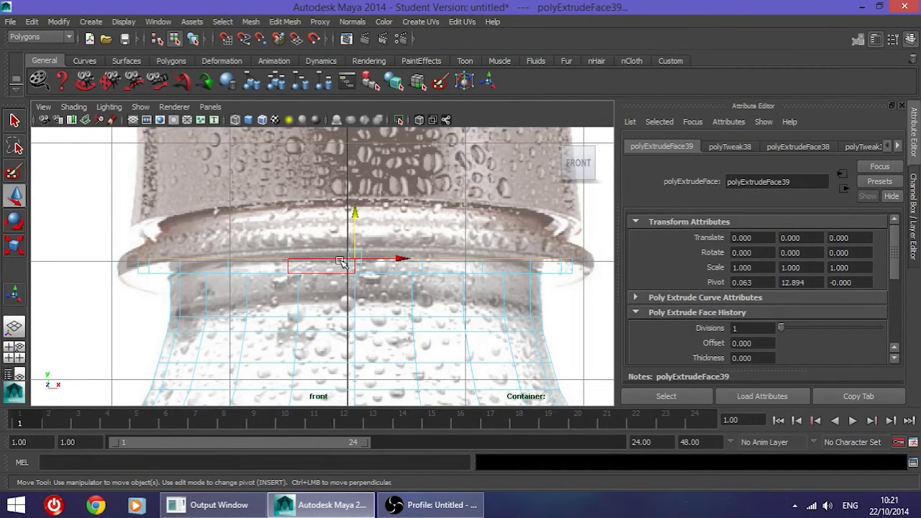
{"action": "scroll", "coordinate": [340, 262], "scroll_direction": "down", "scroll_amount": 4}
{"action": "scroll", "coordinate": [340, 262], "scroll_direction": "up", "scroll_amount": 3}
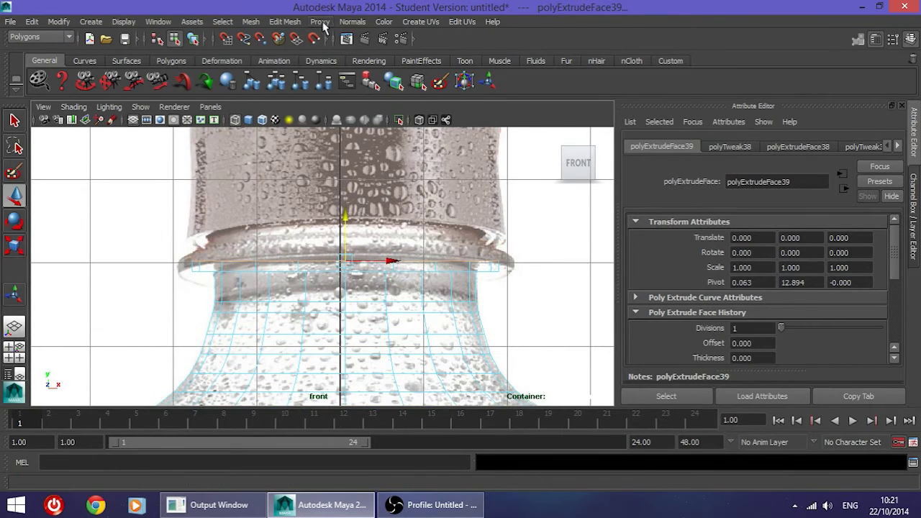
Extrude the neck ring's top cap faces in place and scale them slightly inward, checking the edge against the reference
{"action": "left_click", "coordinate": [285, 21]}
{"action": "left_click", "coordinate": [328, 66]}
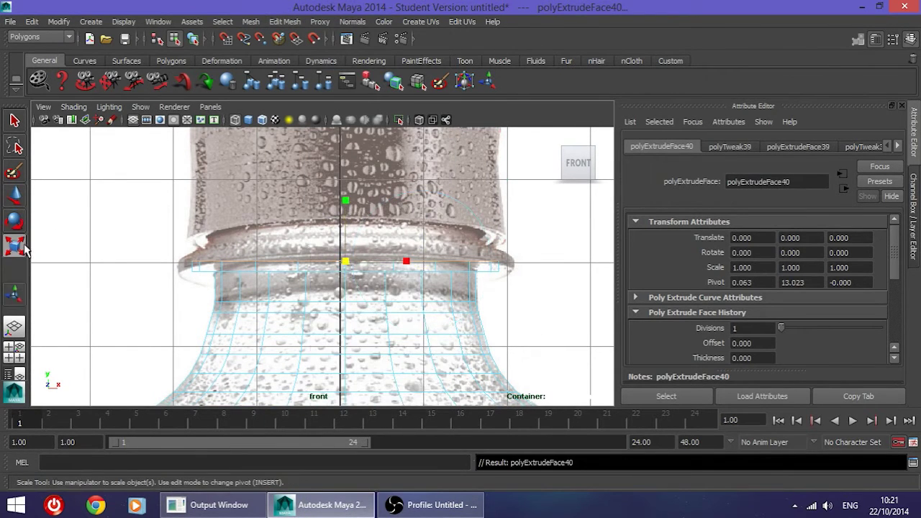
{"action": "left_click", "coordinate": [15, 246]}
{"action": "scroll", "coordinate": [365, 271], "scroll_direction": "up", "scroll_amount": 1}
{"action": "mouse_move", "coordinate": [349, 260]}
{"action": "left_mouse_down"}
{"action": "mouse_move", "coordinate": [234, 256]}
{"action": "mouse_move", "coordinate": [364, 263]}
{"action": "mouse_move", "coordinate": [351, 264]}
{"action": "left_mouse_up"}
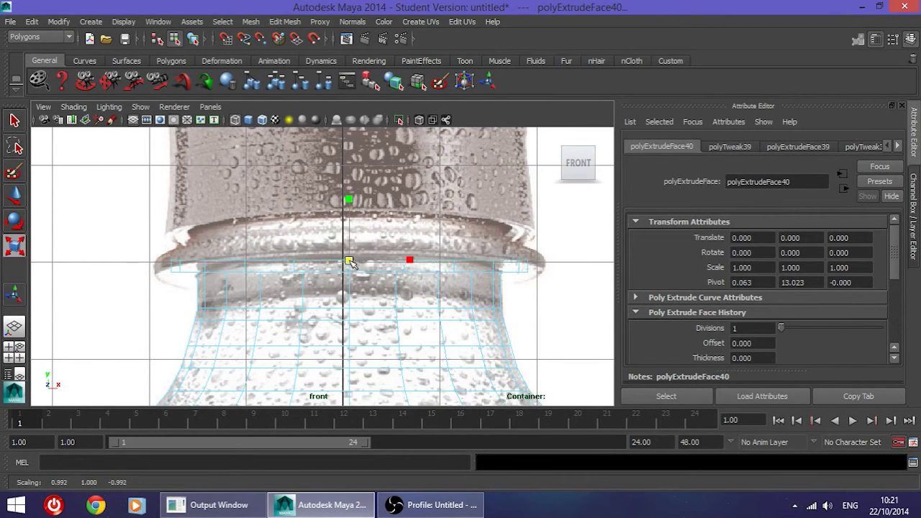
{"action": "scroll", "coordinate": [285, 262], "scroll_direction": "up", "scroll_amount": 4}
{"action": "middle_click_drag", "start_coordinate": [378, 267], "coordinate": [466, 269], "text": "alt"}
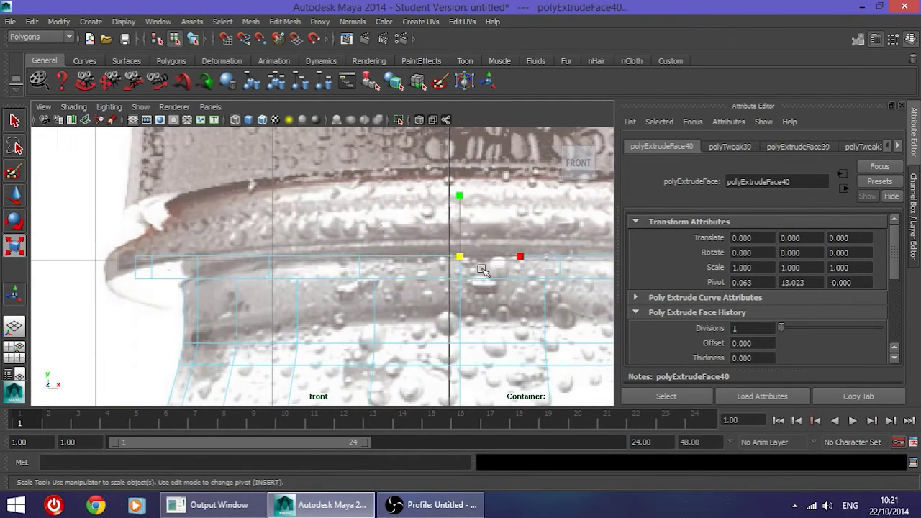
{"action": "left_click_drag", "start_coordinate": [461, 256], "coordinate": [421, 260]}
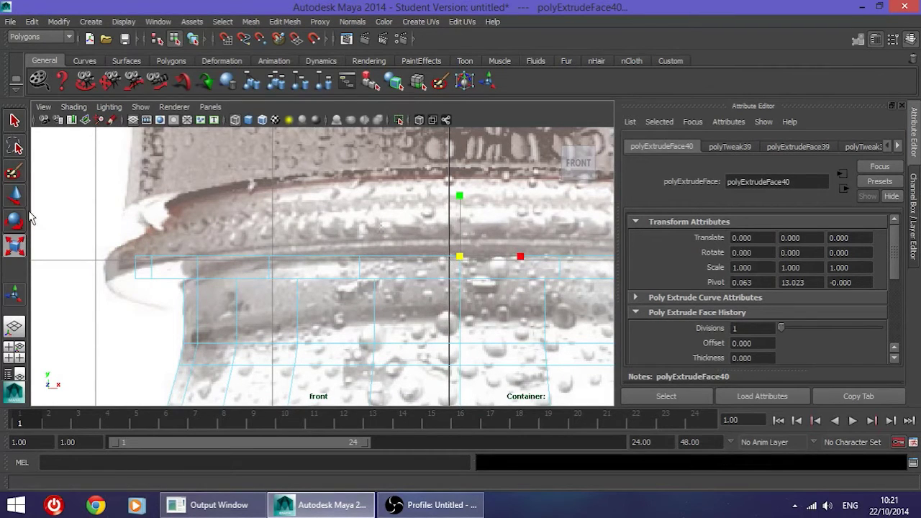
Raise the inset cap faces slightly above the ring's rim and scale them further inward, nearer to the neck's width
{"action": "key", "text": "w"}
{"action": "left_click_drag", "start_coordinate": [460, 211], "coordinate": [464, 196]}
{"action": "key", "text": "r"}
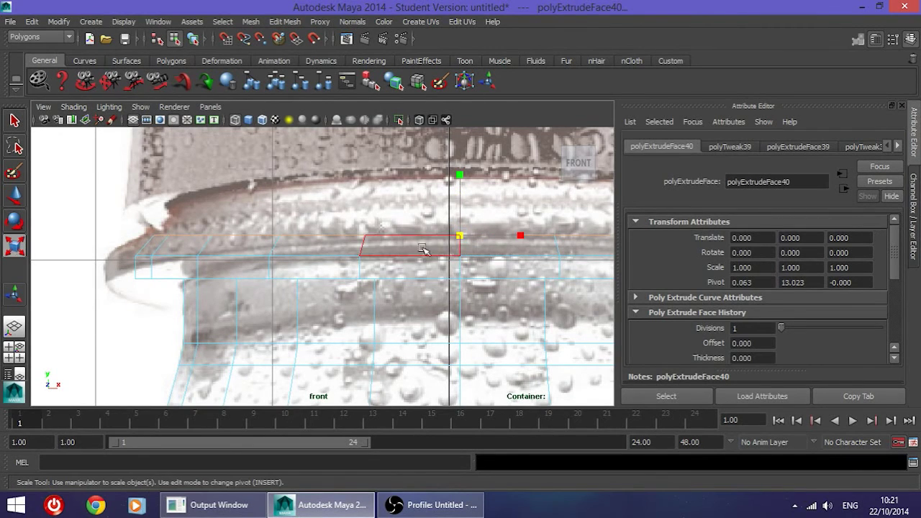
{"action": "left_click_drag", "start_coordinate": [464, 238], "coordinate": [421, 239]}
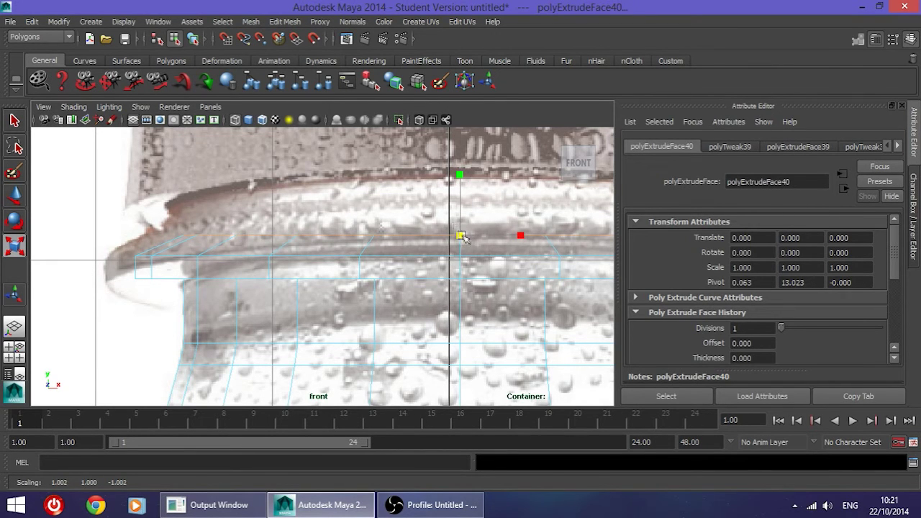
Lower the inset cap faces to Y 13.023, level with the upper edge of the neck ring
{"action": "scroll", "coordinate": [189, 247], "scroll_direction": "up", "scroll_amount": 5}
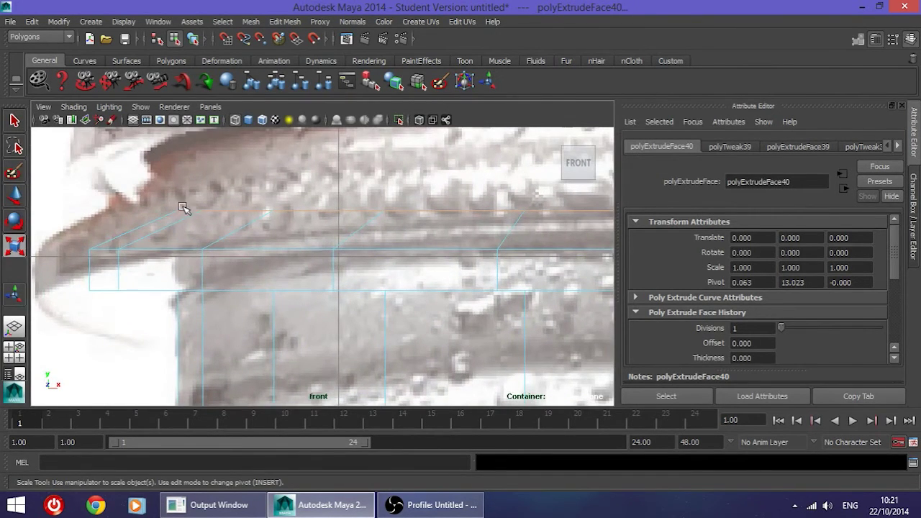
{"action": "scroll", "coordinate": [179, 286], "scroll_direction": "down", "scroll_amount": 6}
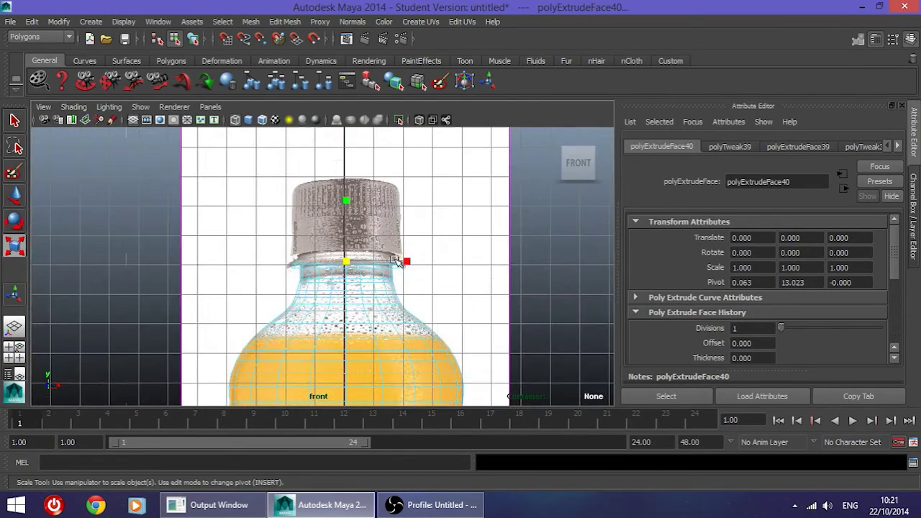
{"action": "scroll", "coordinate": [389, 262], "scroll_direction": "up", "scroll_amount": 6}
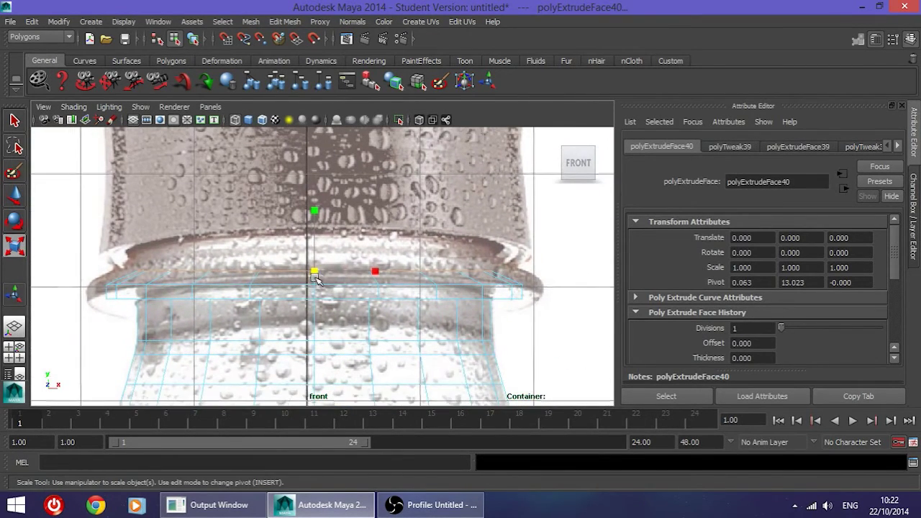
{"action": "left_click", "coordinate": [13, 197]}
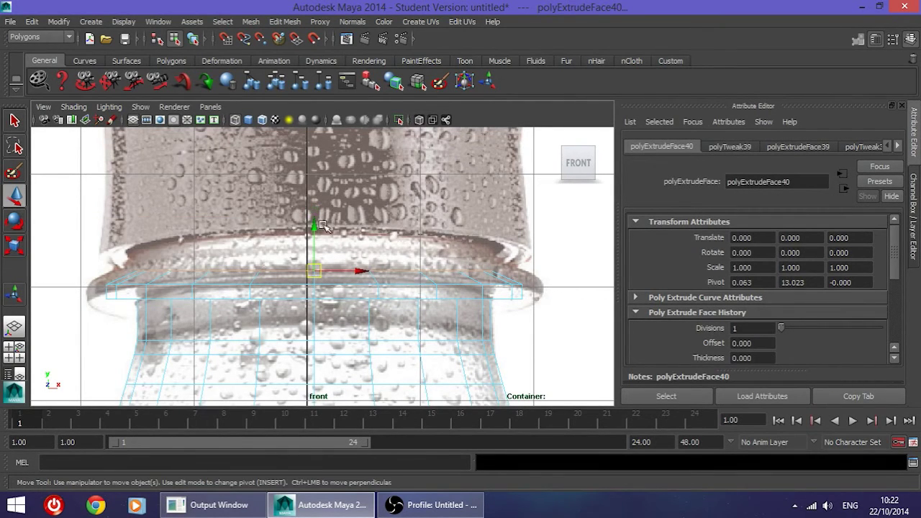
{"action": "left_click_drag", "start_coordinate": [314, 229], "coordinate": [297, 284]}
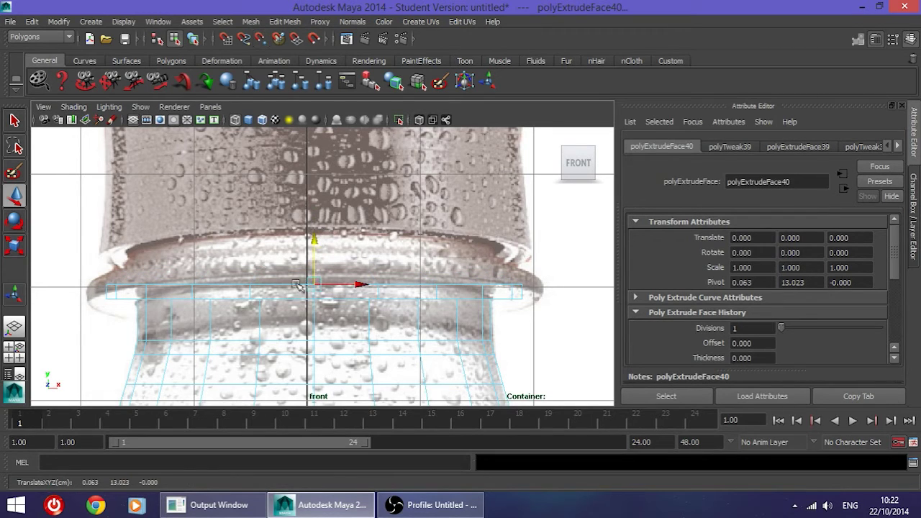
Extrude the inset cap faces again and pull them straight up inside the reference cap to form the bottle's mouth section
{"action": "left_click", "coordinate": [294, 22]}
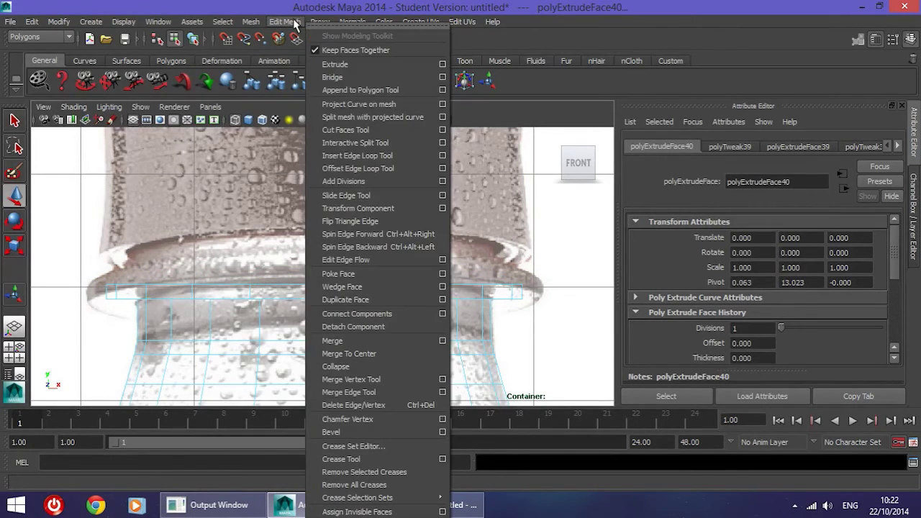
{"action": "left_click", "coordinate": [337, 65]}
{"action": "key", "text": "w"}
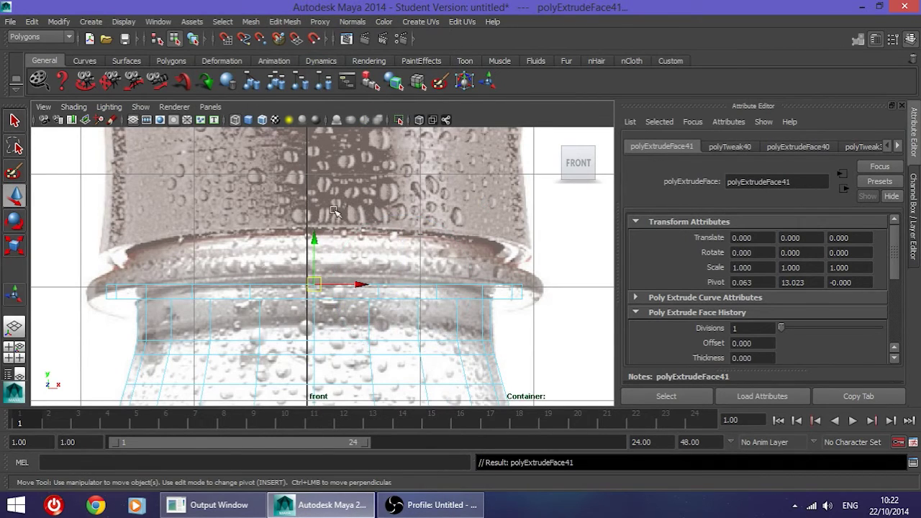
{"action": "left_click", "coordinate": [314, 229]}
{"action": "left_click_drag", "start_coordinate": [314, 228], "coordinate": [316, 134]}
{"action": "middle_click_drag", "start_coordinate": [322, 179], "coordinate": [312, 305], "text": "alt"}
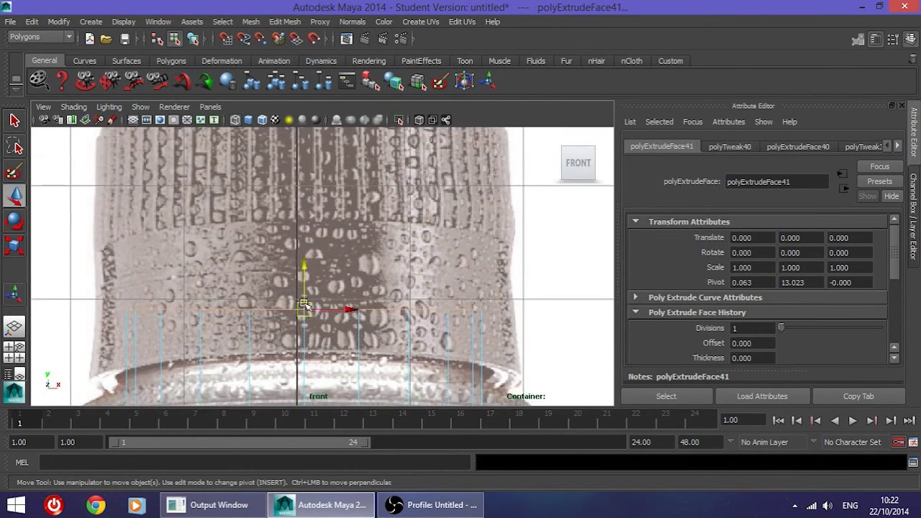
{"action": "scroll", "coordinate": [305, 305], "scroll_direction": "down", "scroll_amount": 5}
{"action": "left_click_drag", "start_coordinate": [319, 239], "coordinate": [319, 197]}
In the perspective view, adjust the height of the mouth section's top faces slightly and delete them to open the bottle
{"action": "key", "text": "space"}
{"action": "key", "text": "space"}
{"action": "scroll", "coordinate": [382, 216], "scroll_direction": "down", "scroll_amount": 5}
{"action": "left_click_drag", "start_coordinate": [384, 222], "coordinate": [378, 193], "text": "alt"}
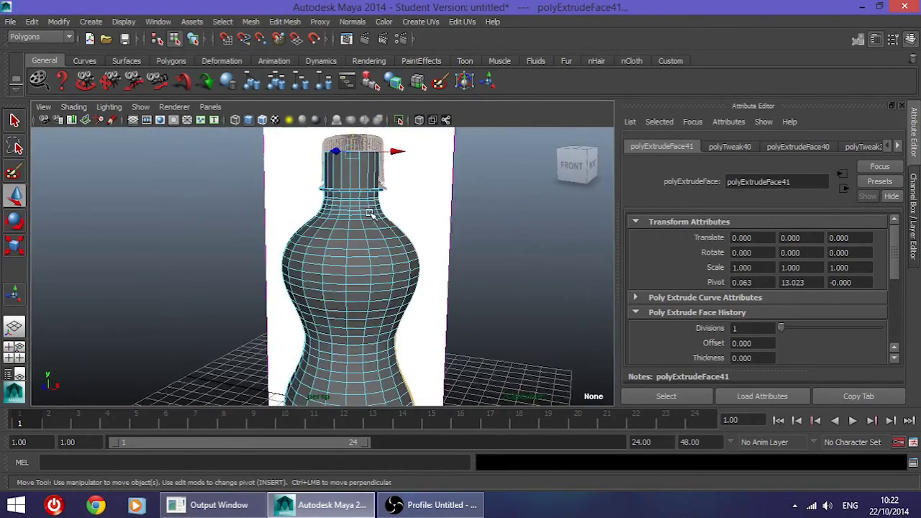
{"action": "middle_click_drag", "start_coordinate": [378, 193], "coordinate": [345, 296], "text": "alt"}
{"action": "scroll", "coordinate": [344, 296], "scroll_direction": "up", "scroll_amount": 5}
{"action": "mouse_move", "coordinate": [352, 276]}
{"action": "left_mouse_down", "text": "alt"}
{"action": "mouse_move", "coordinate": [359, 266]}
{"action": "mouse_move", "coordinate": [357, 274]}
{"action": "left_mouse_up", "text": "alt"}
{"action": "scroll", "coordinate": [367, 204], "scroll_direction": "up", "scroll_amount": 5}
{"action": "scroll", "coordinate": [392, 173], "scroll_direction": "down", "scroll_amount": 5}
{"action": "left_click_drag", "start_coordinate": [358, 196], "coordinate": [360, 180]}
{"action": "left_click_drag", "start_coordinate": [332, 303], "coordinate": [325, 275], "text": "alt"}
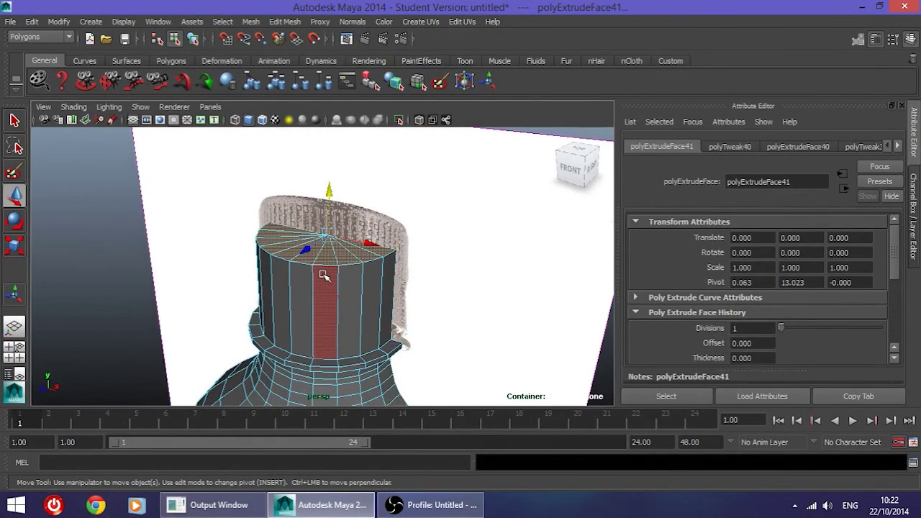
{"action": "key", "text": "Delete"}
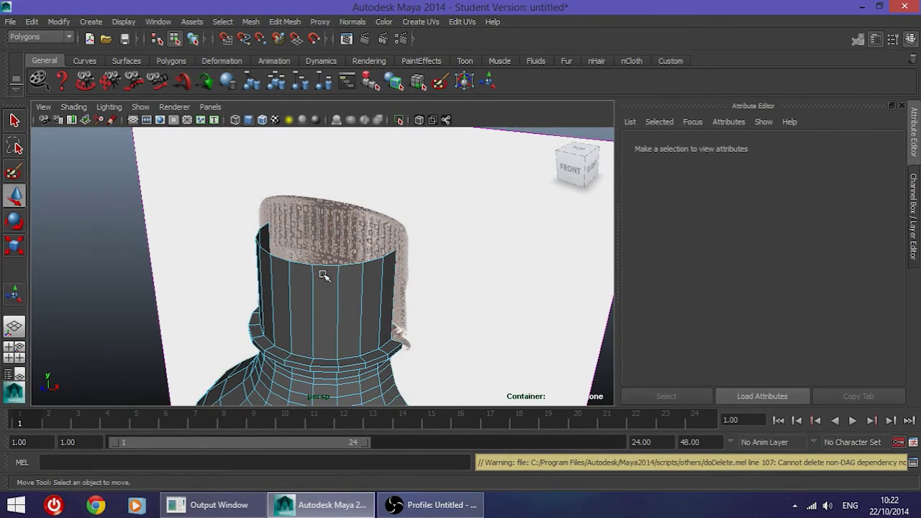